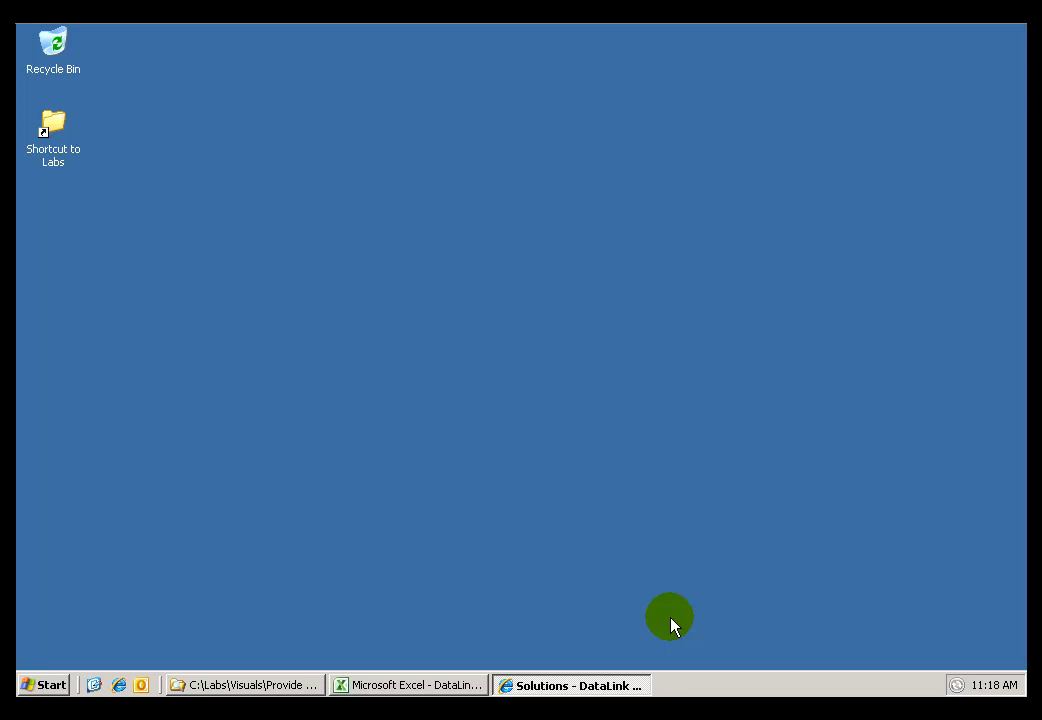
Restore the Excel window showing DataLinkDemo.xlsx and its BA:LEVEL.1 trend chart.
click(432, 686)
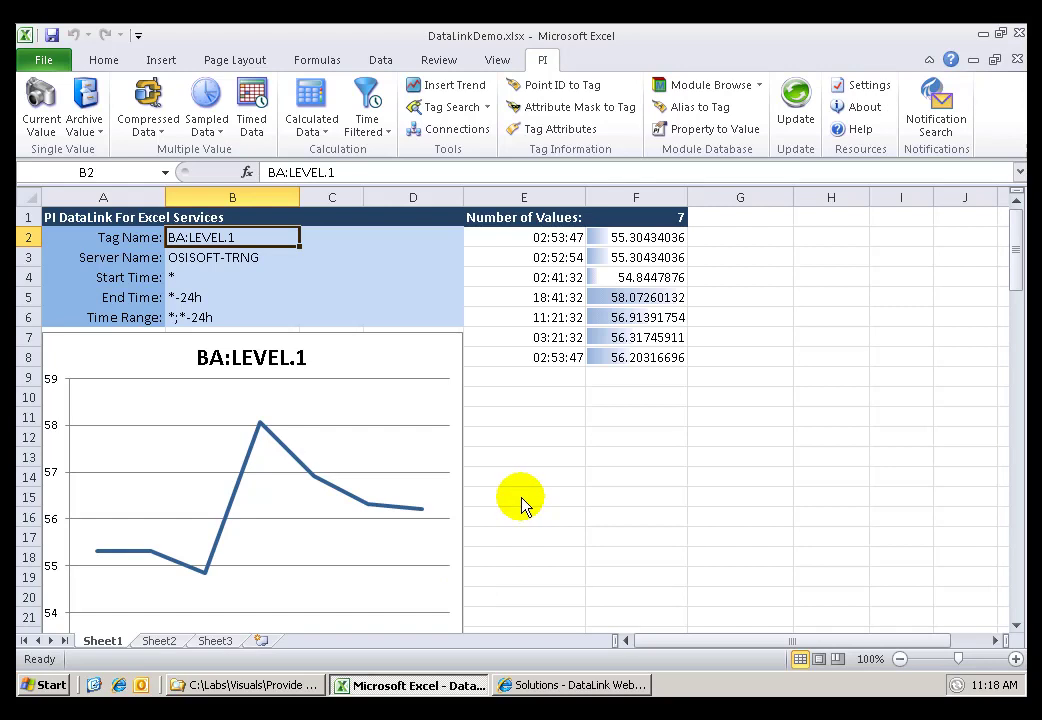
Switch to the 'Solutions - DataLink Web Access' browser page and scroll down to the workbook.
click(560, 685)
drag(1016, 379, 1019, 437)
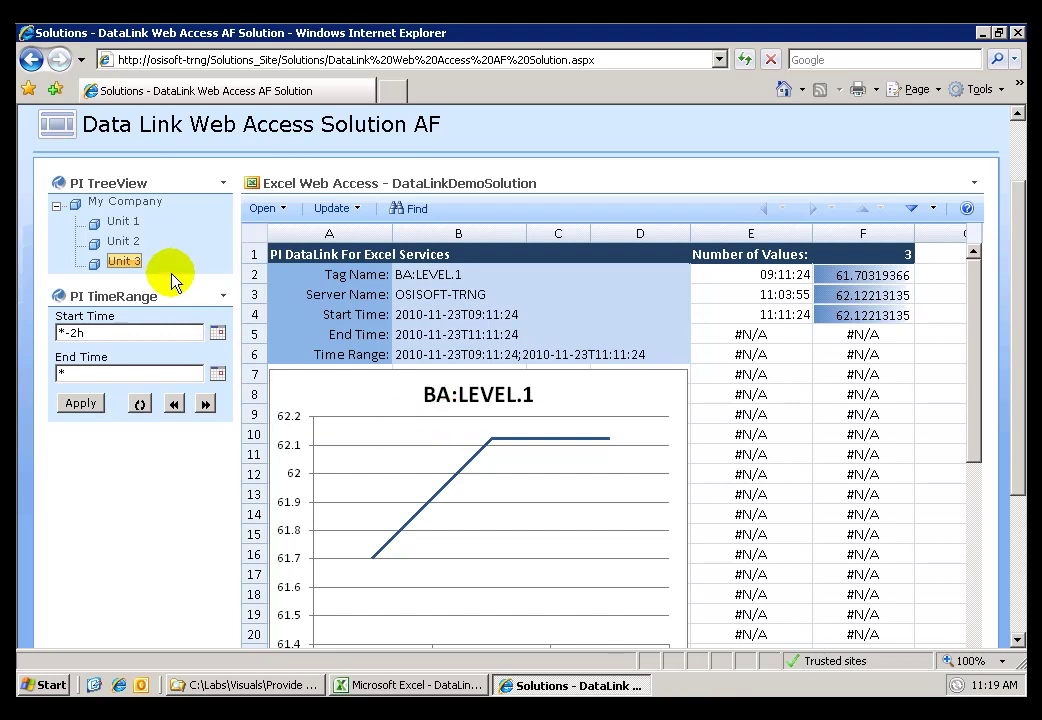
Select Unit 1, then Unit 2 in PI TreeView to display CDT158's values and trend chart.
click(137, 224)
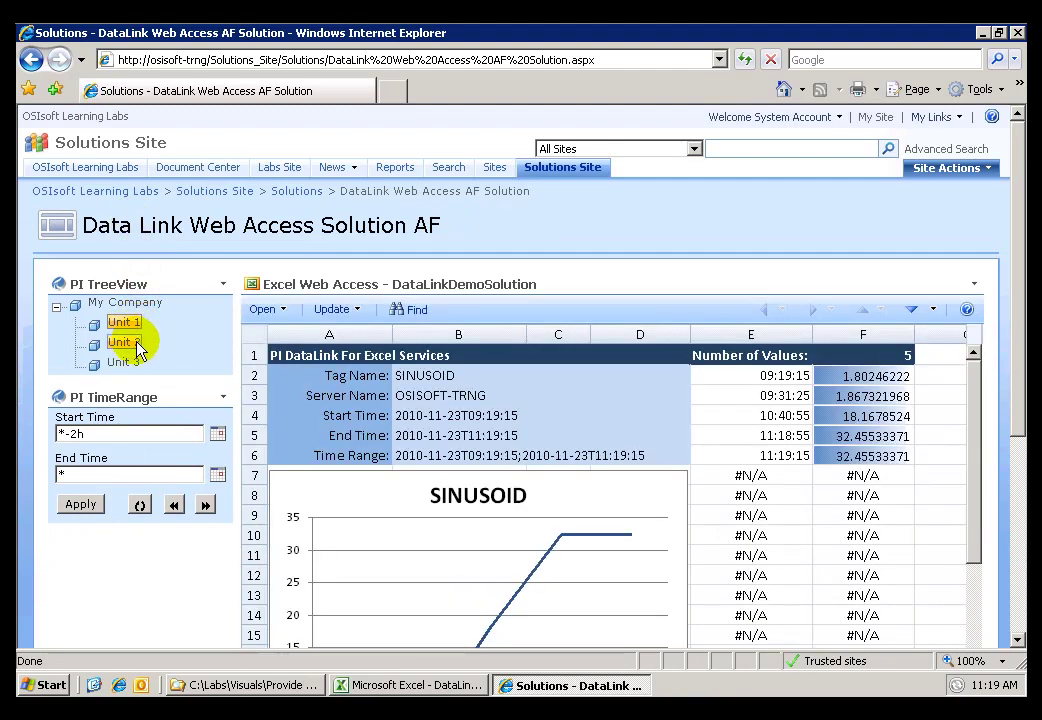
click(136, 344)
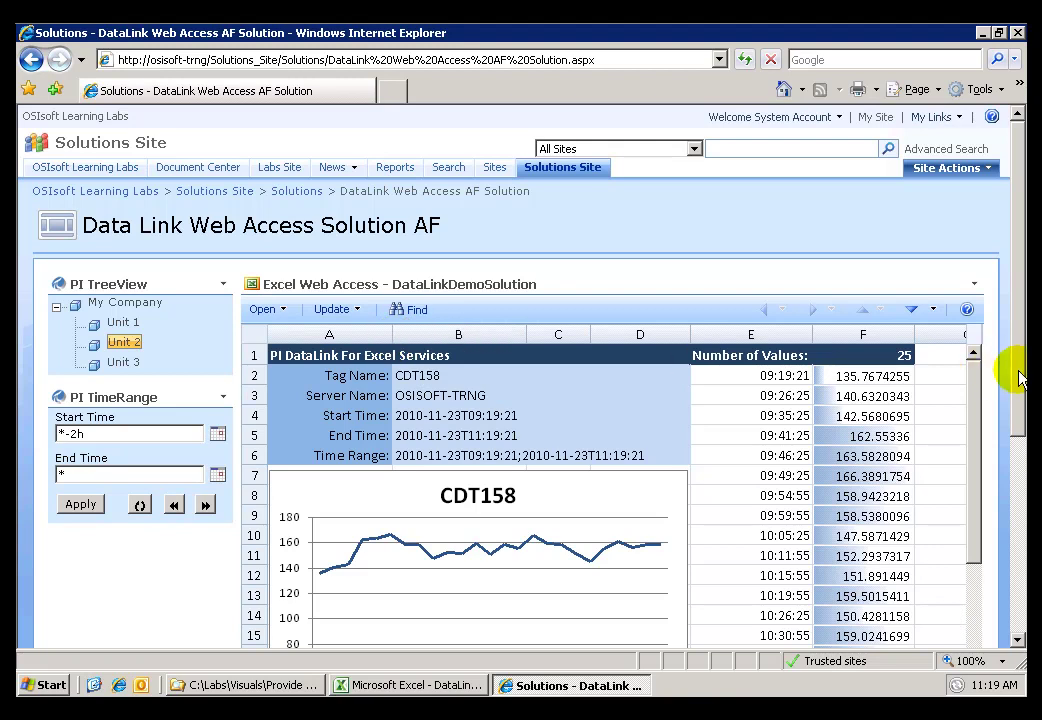
drag(1016, 372, 956, 455)
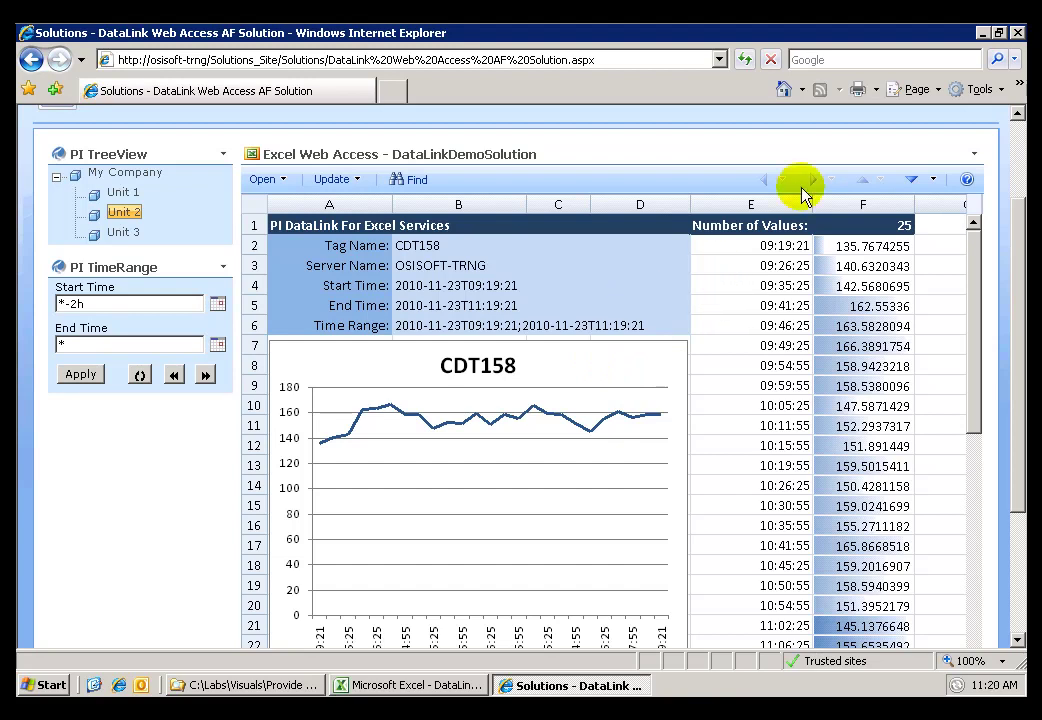
Minimize the browser and Excel, then launch PI System Explorer from the Start menu.
click(980, 33)
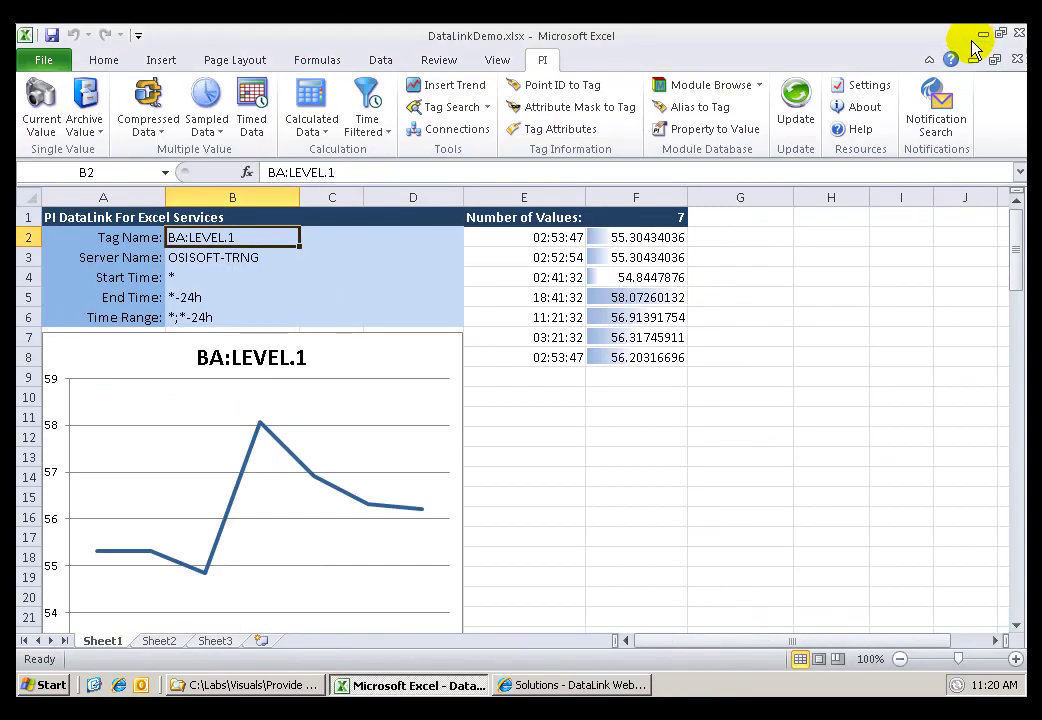
click(986, 33)
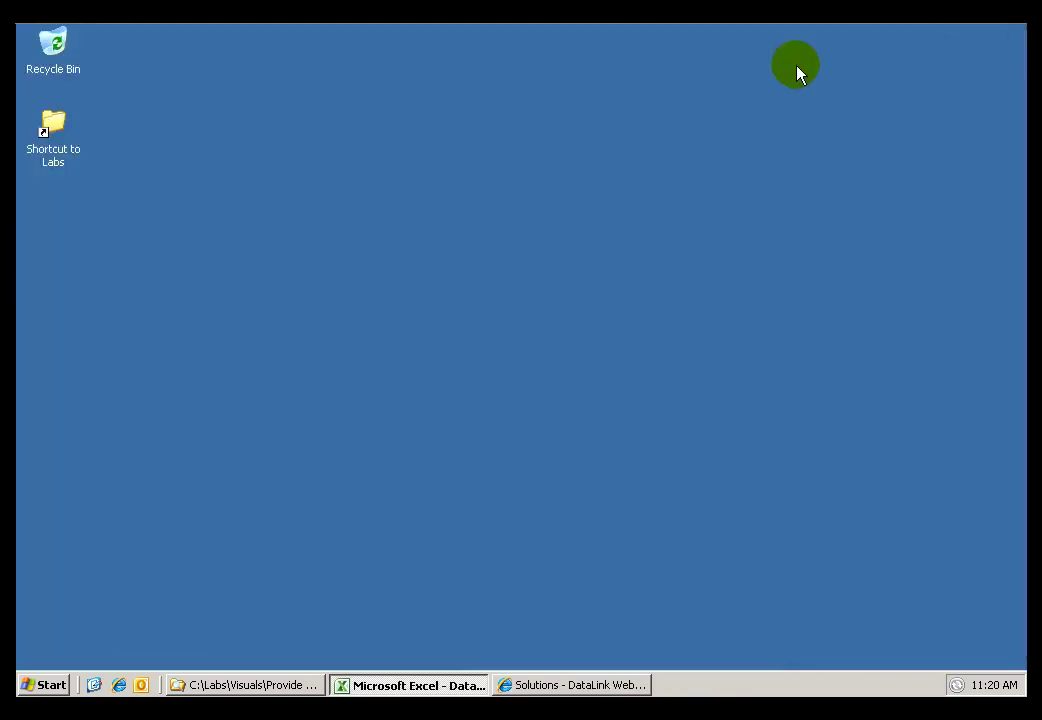
click(47, 685)
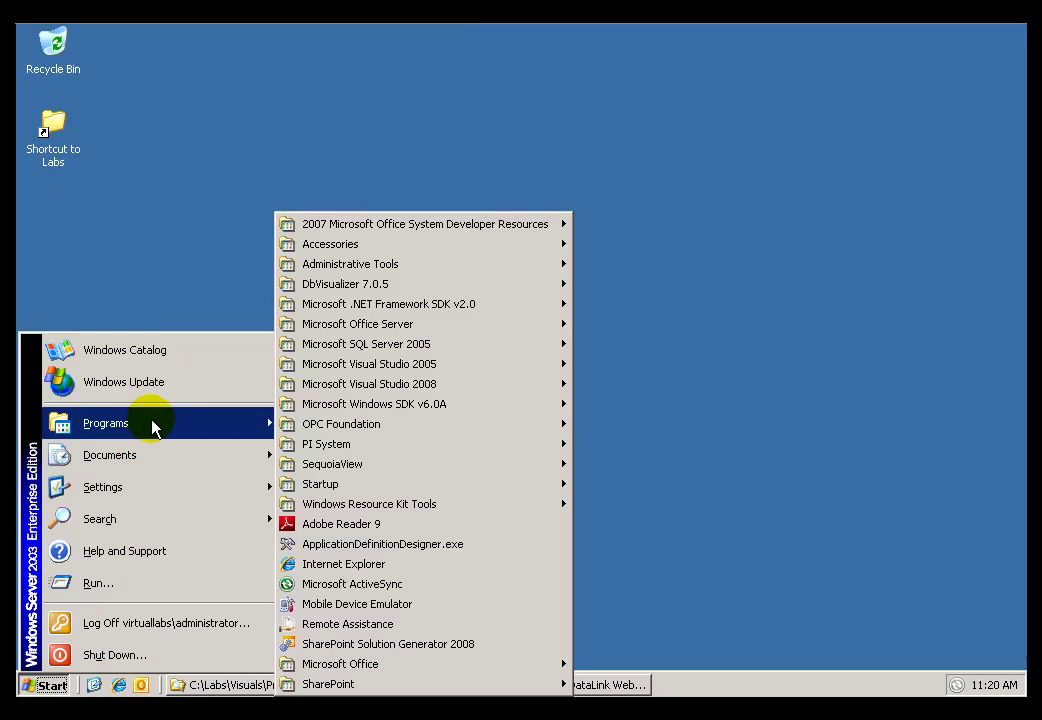
mouse_move(105, 423)
mouse_move(326, 444)
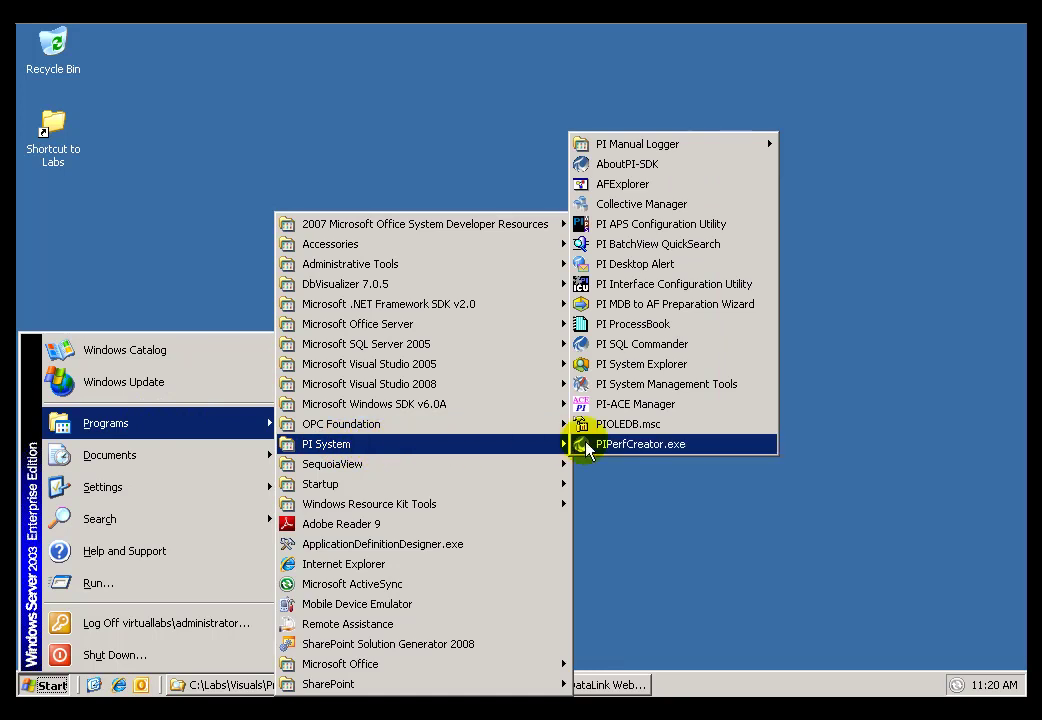
click(655, 366)
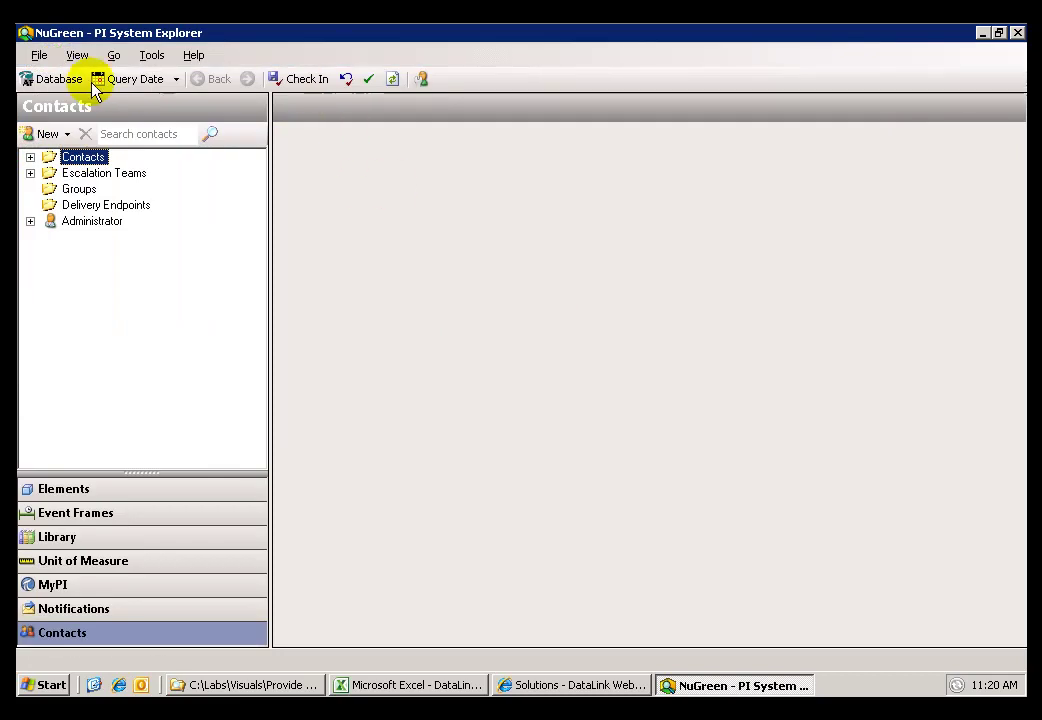
Create a new database named ExcelWebAccess and make it the open database.
click(39, 56)
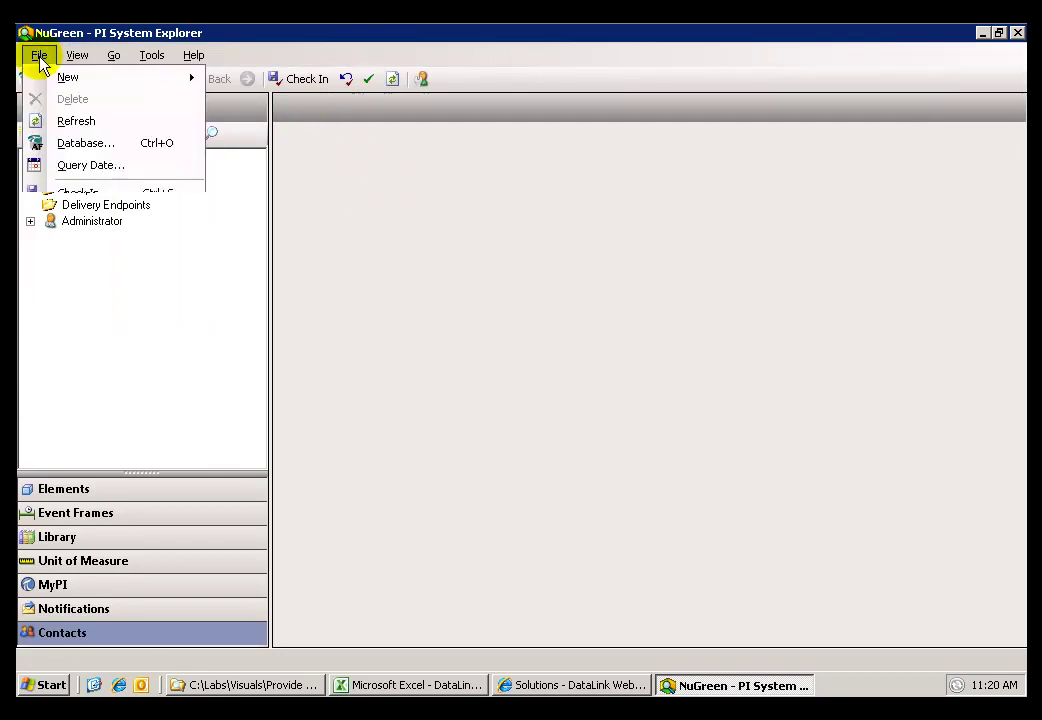
click(85, 150)
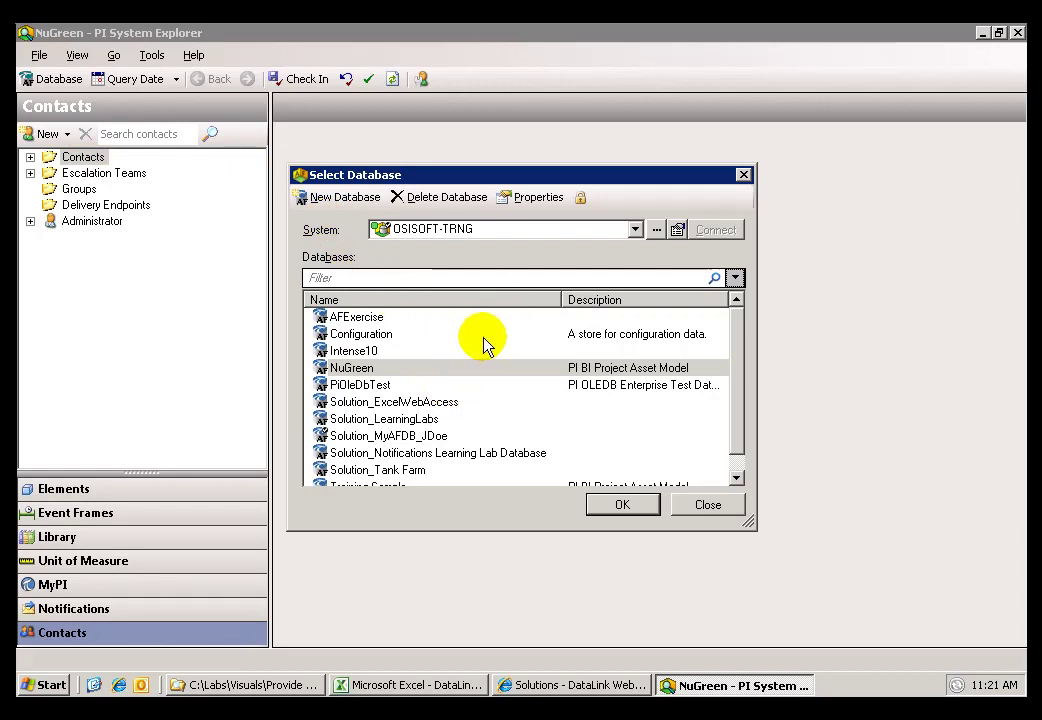
click(331, 199)
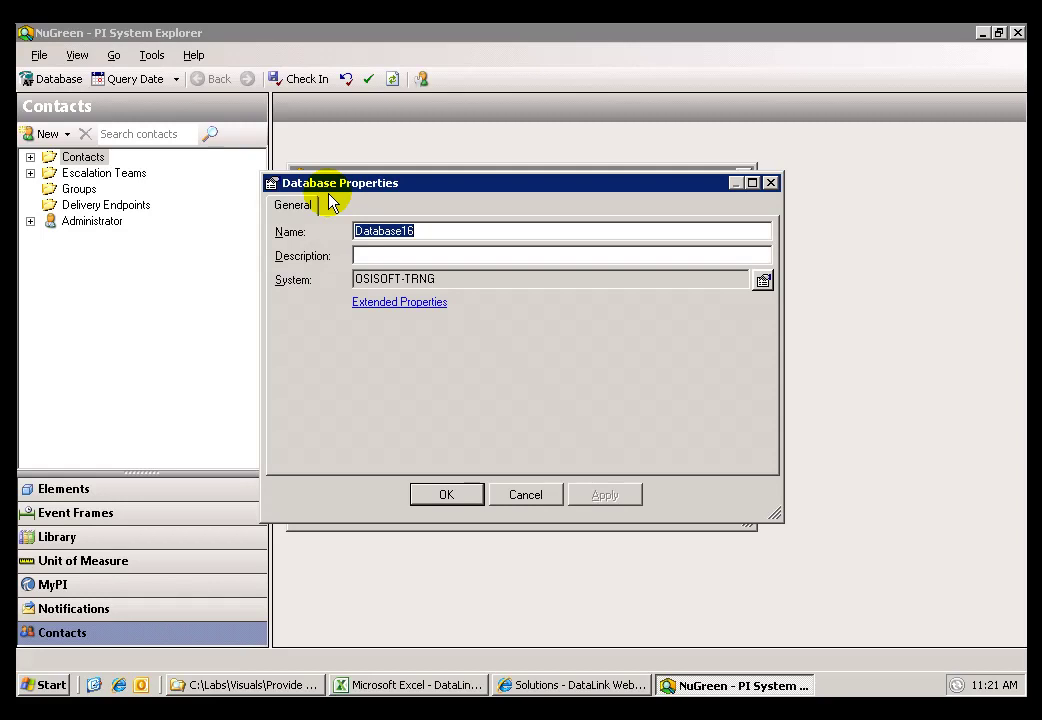
text(ExcelWebAccess)
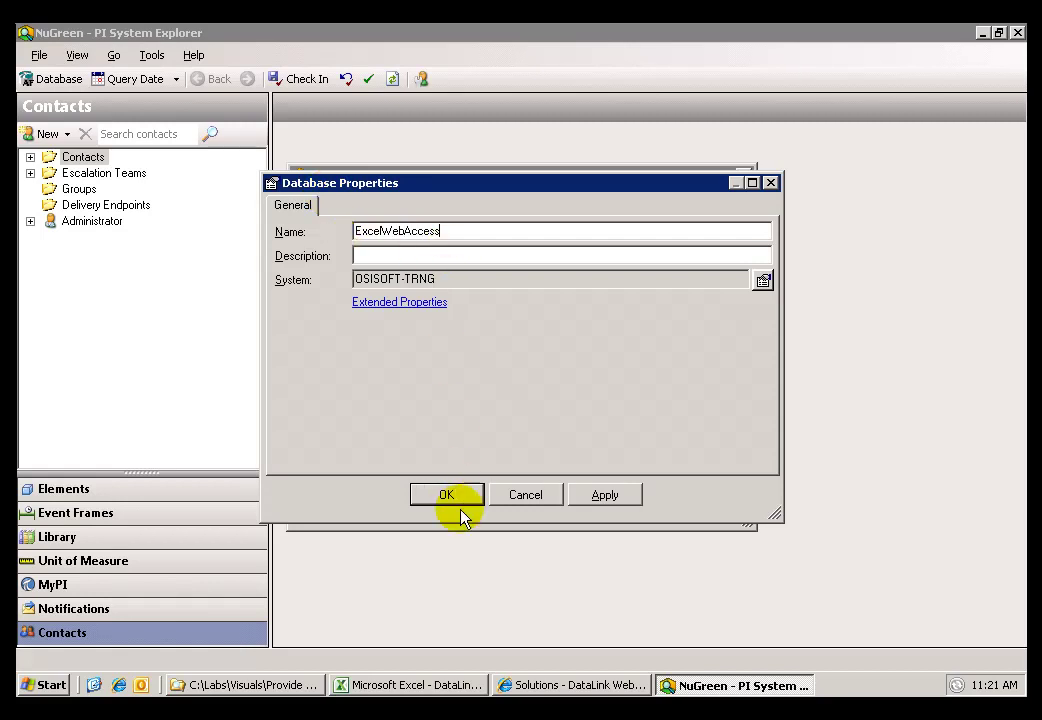
click(460, 497)
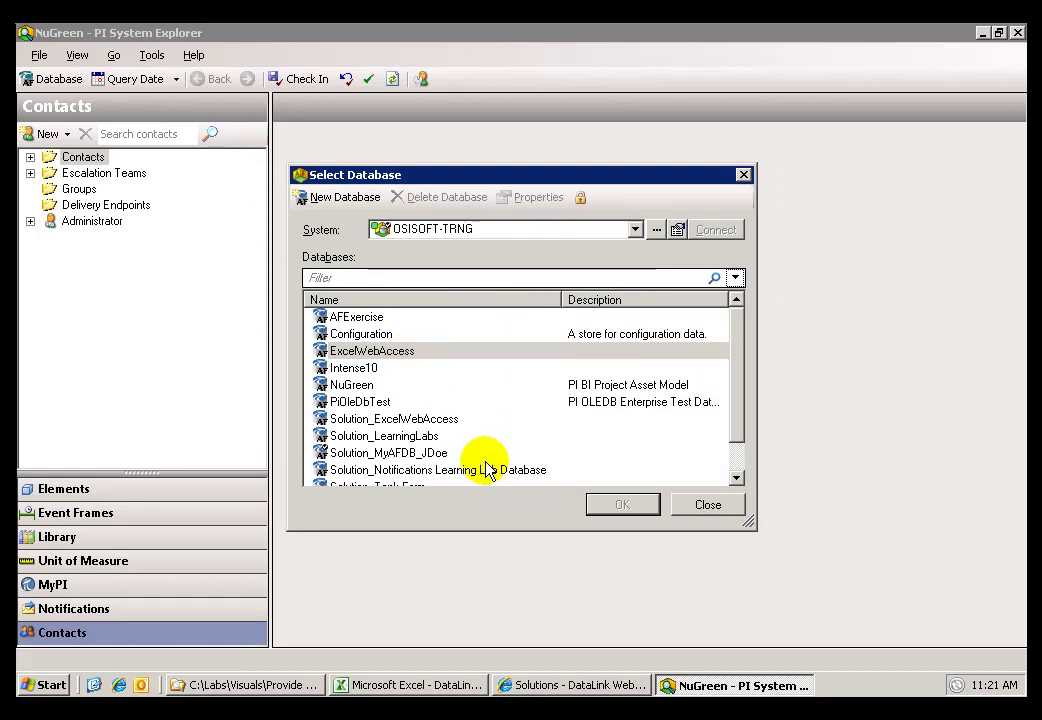
click(400, 352)
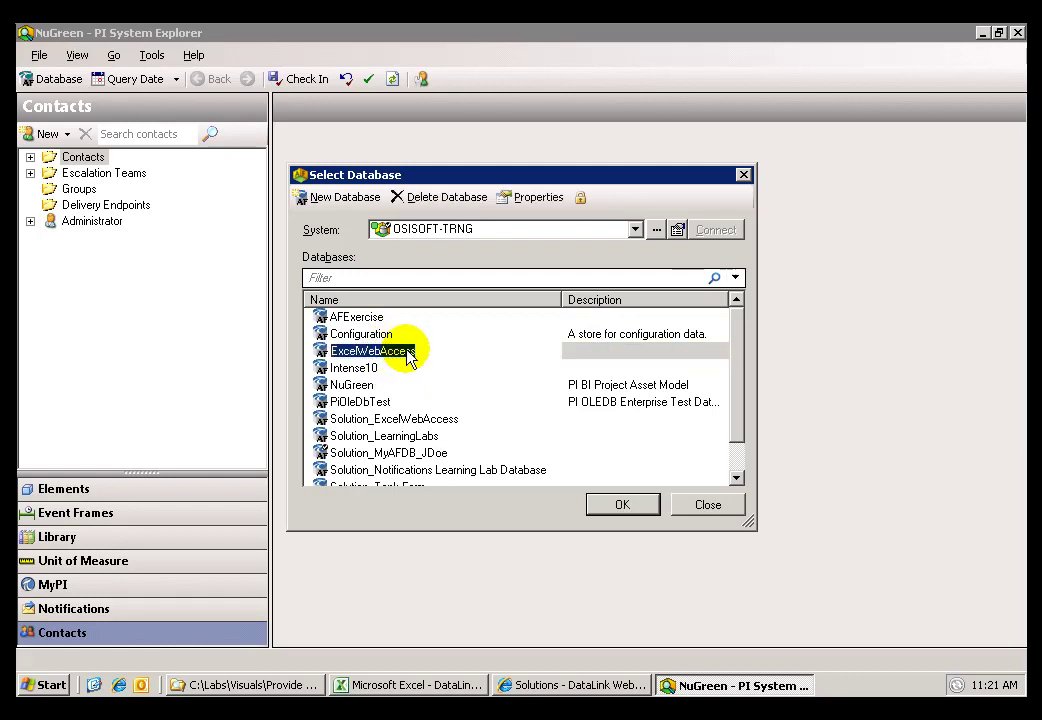
click(635, 510)
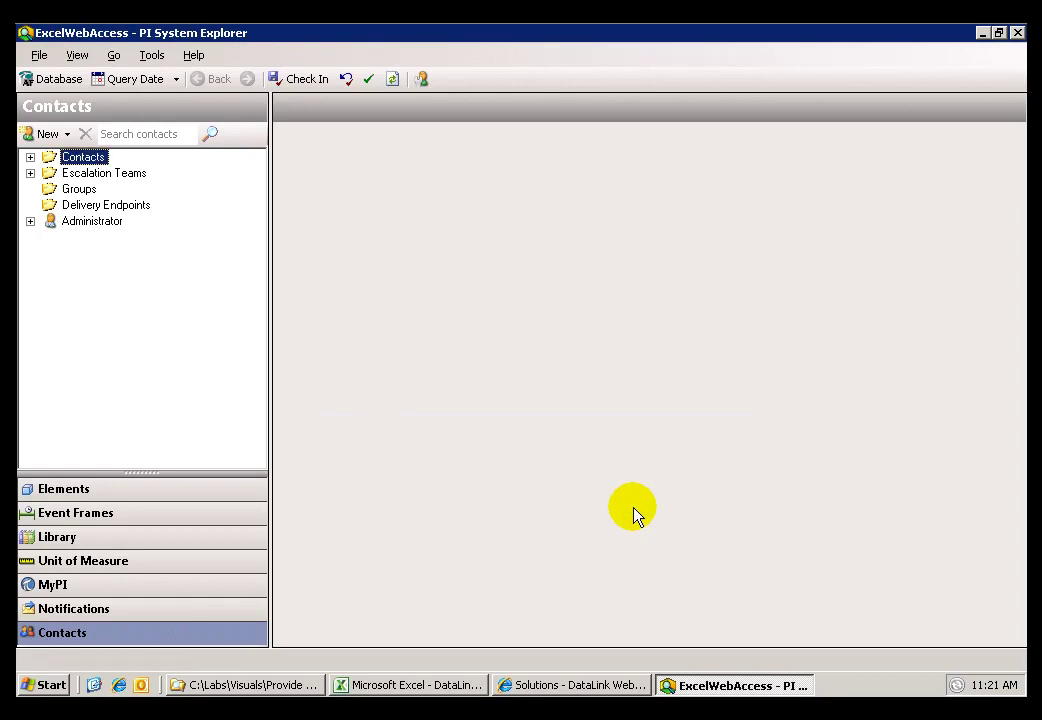
Add a template-less root element named My Plant and view its Child Elements tab.
click(73, 488)
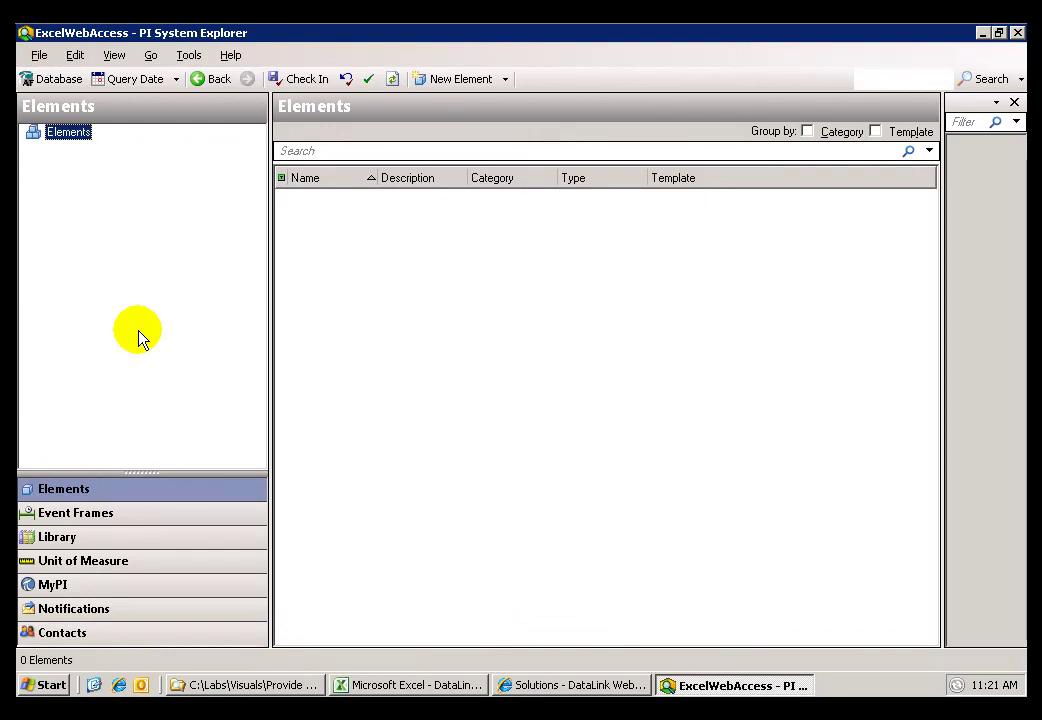
right_click(77, 132)
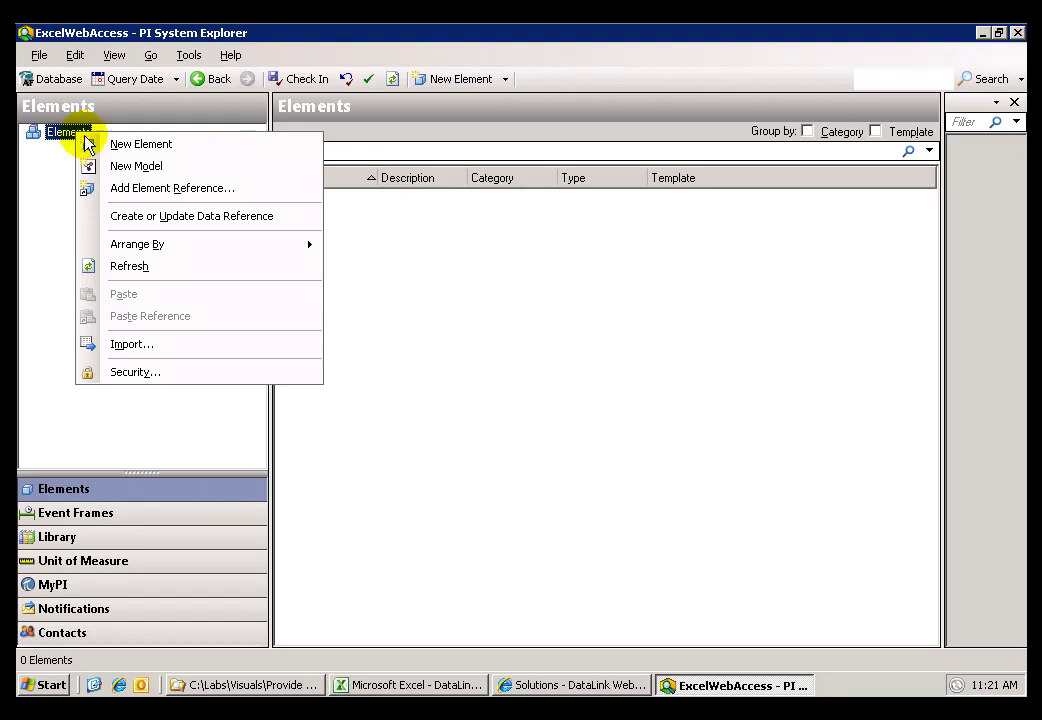
click(140, 144)
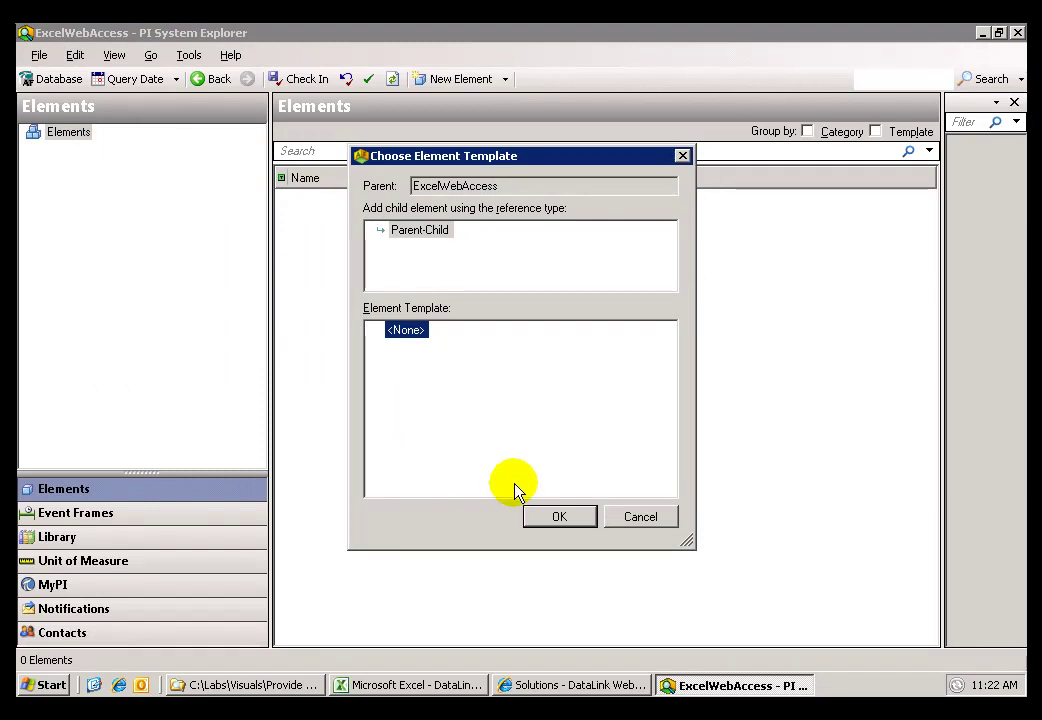
click(557, 518)
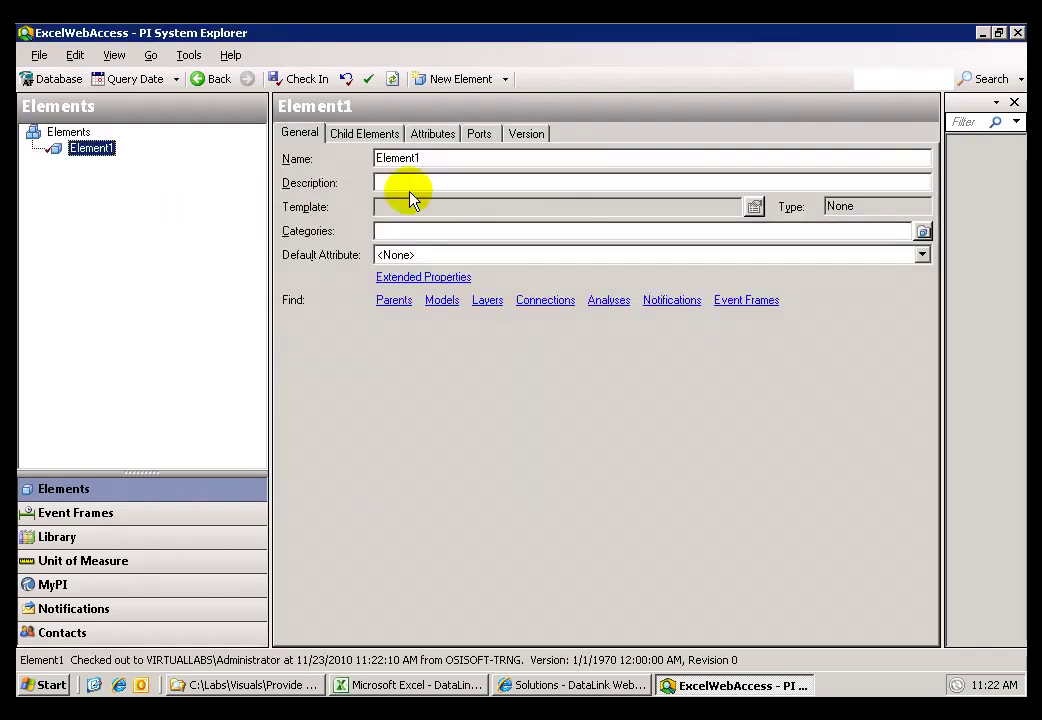
double_click(428, 160)
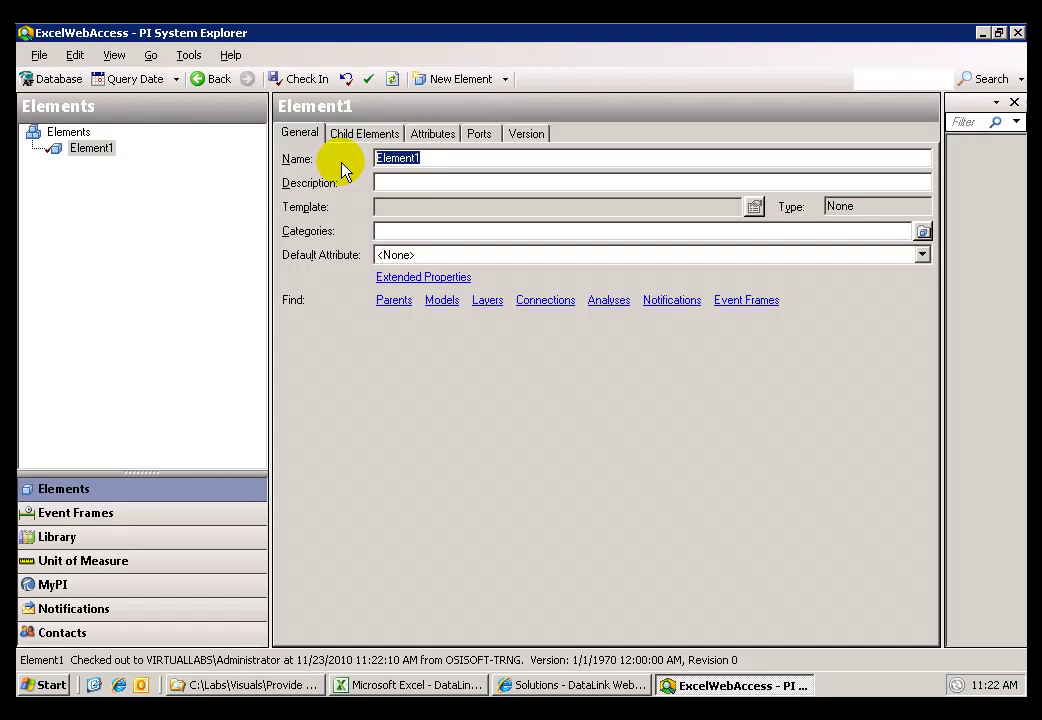
text(My Plant)
key(Tab)
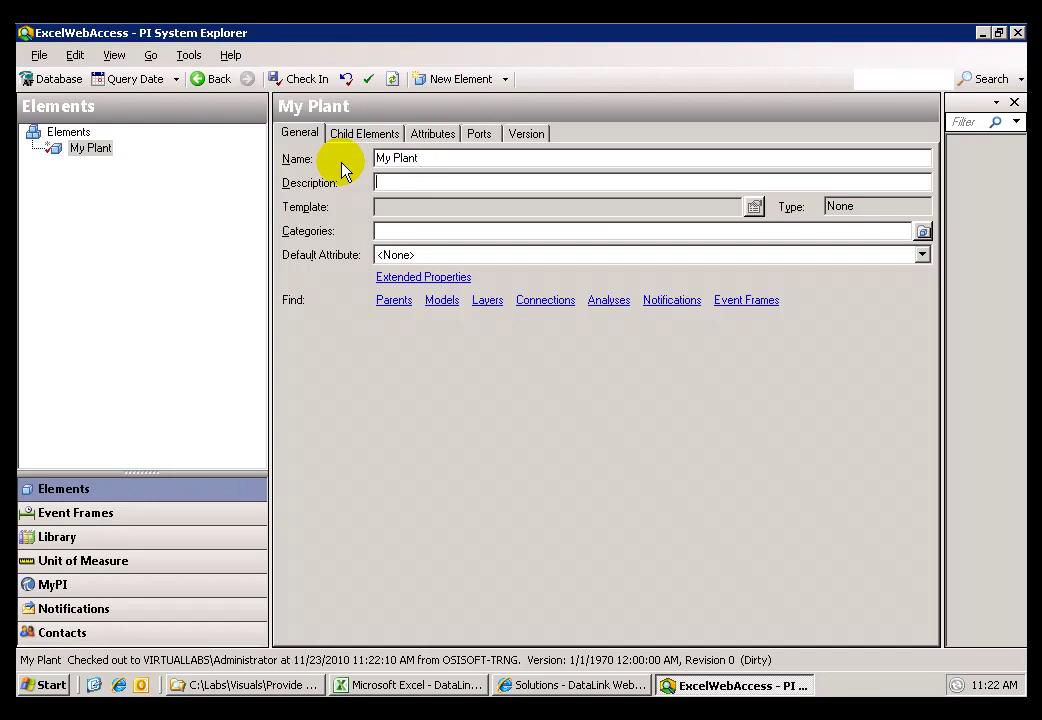
click(383, 138)
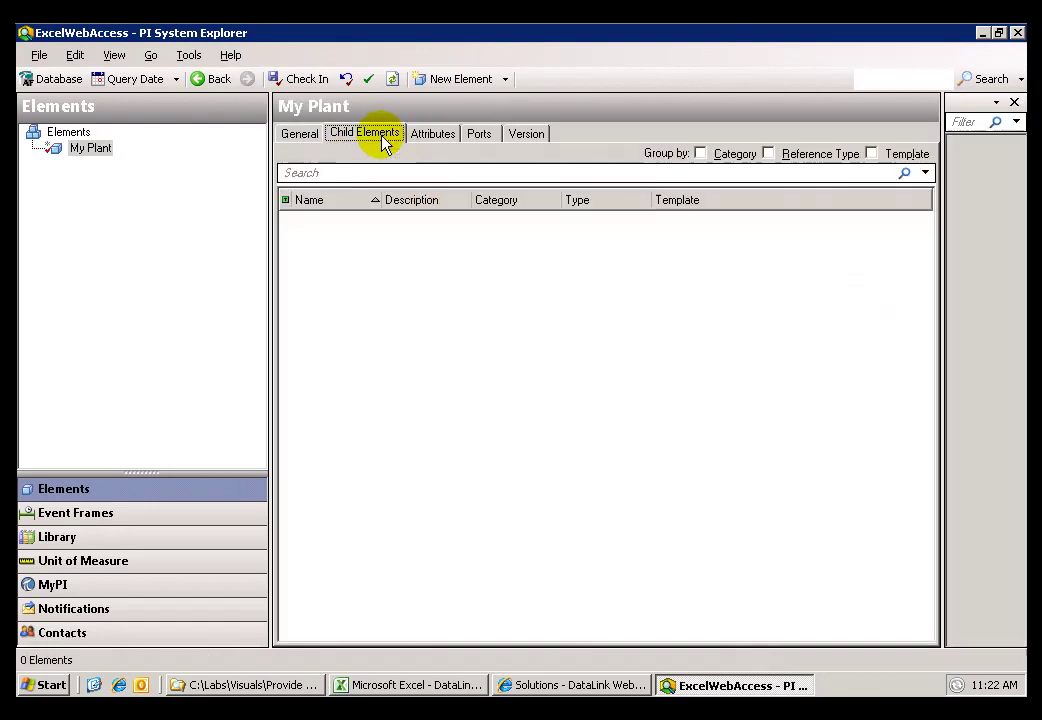
Create a child element under My Plant with the default template and name it Unit 1.
right_click(379, 272)
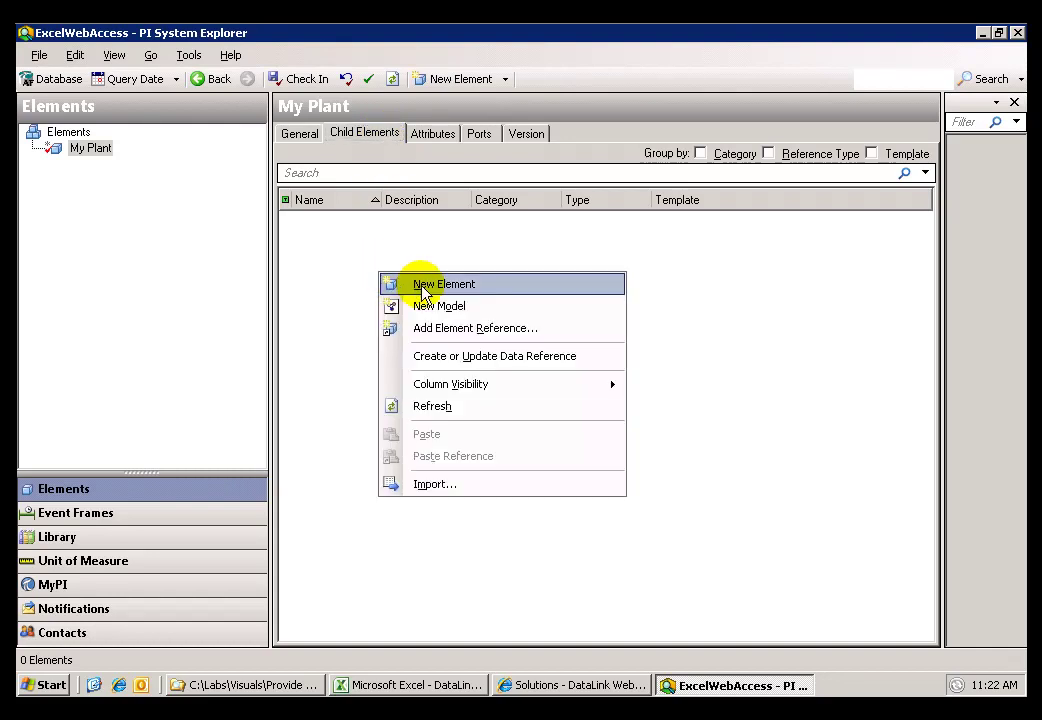
click(424, 287)
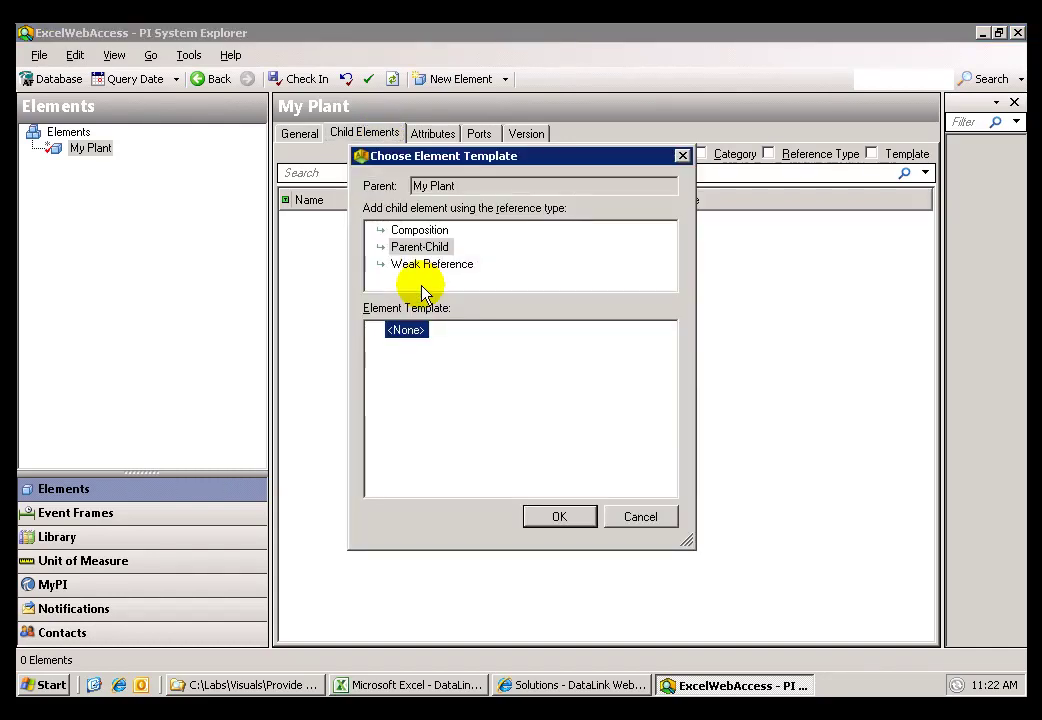
click(561, 518)
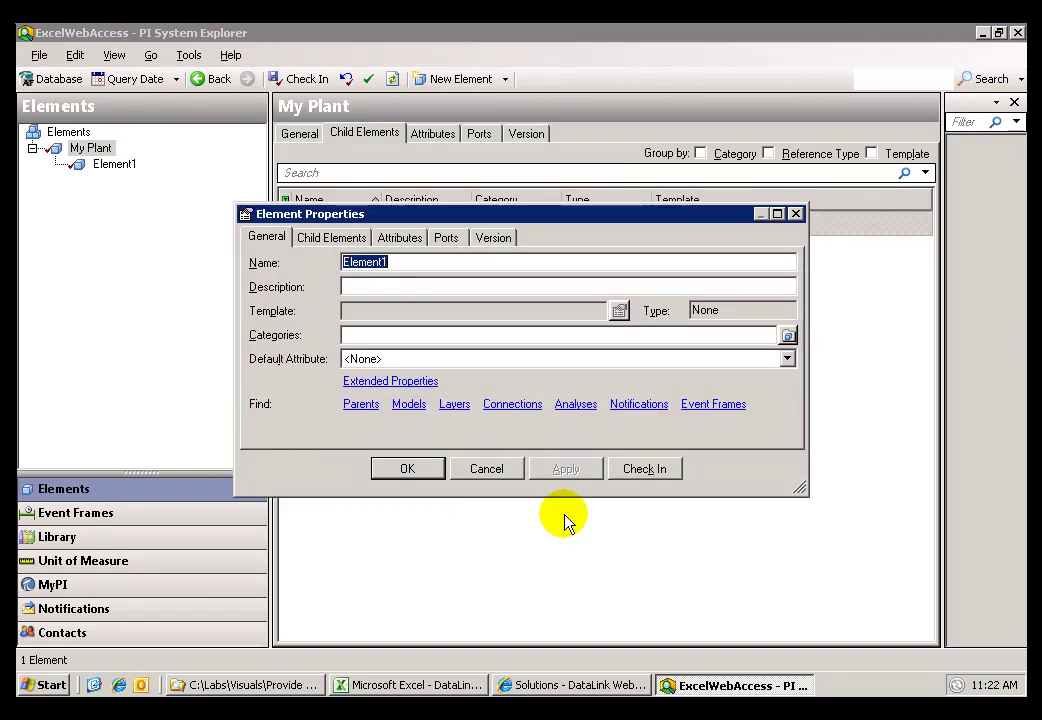
text(Unit )
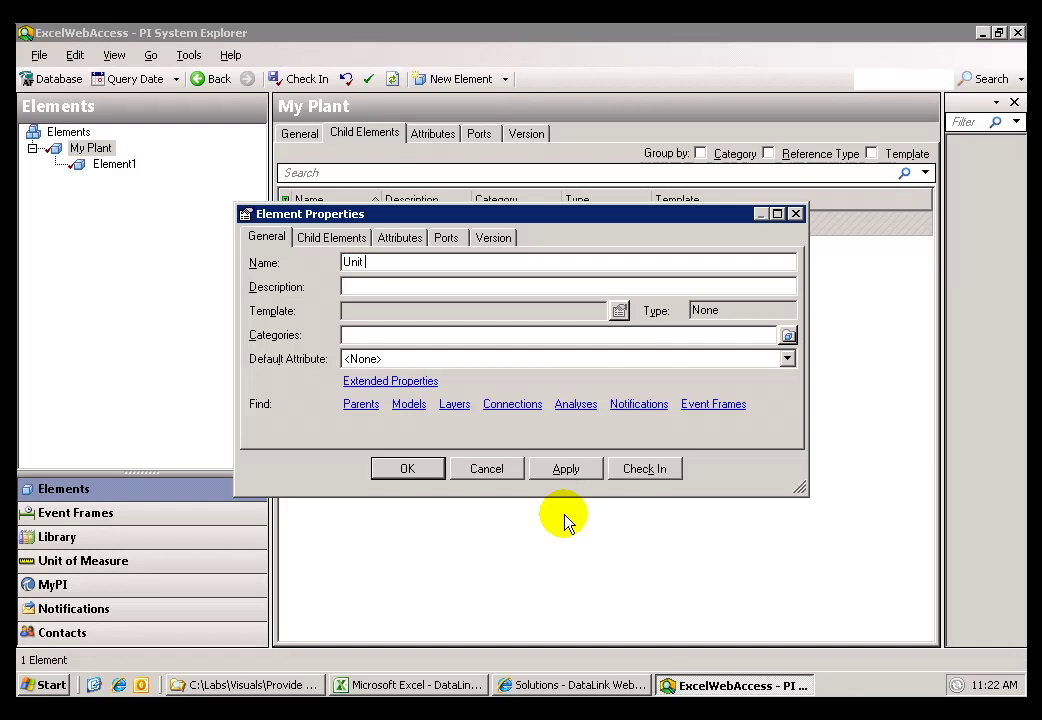
text(1)
Add a new attribute named Trend to Unit 1.
click(398, 240)
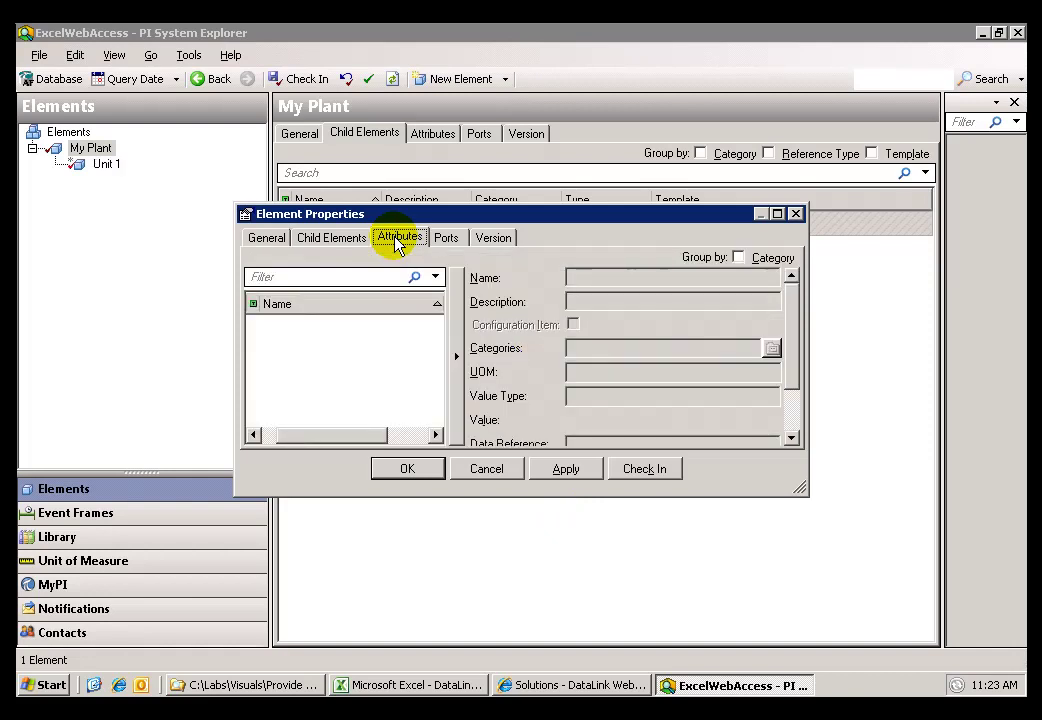
right_click(358, 362)
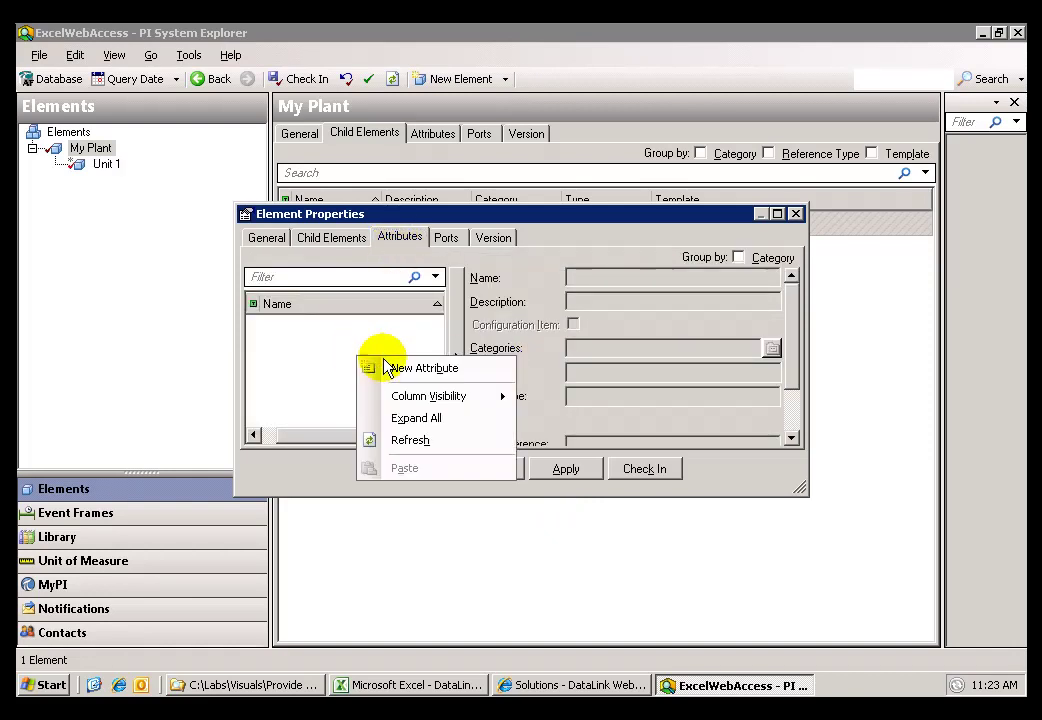
click(418, 370)
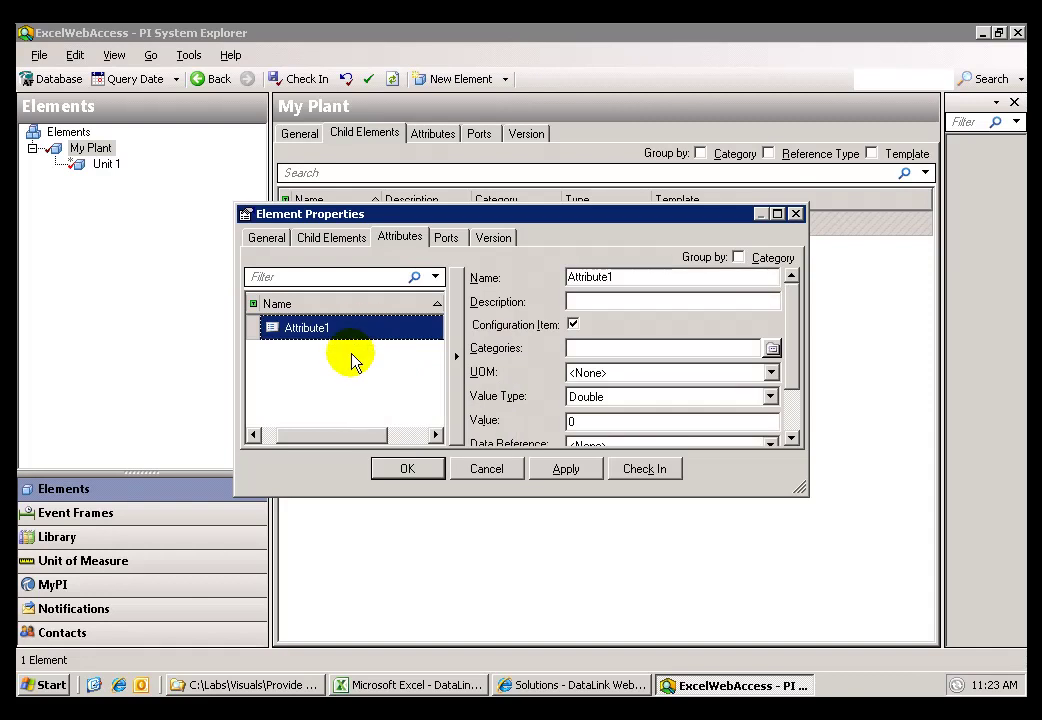
click(625, 279)
double_click(598, 277)
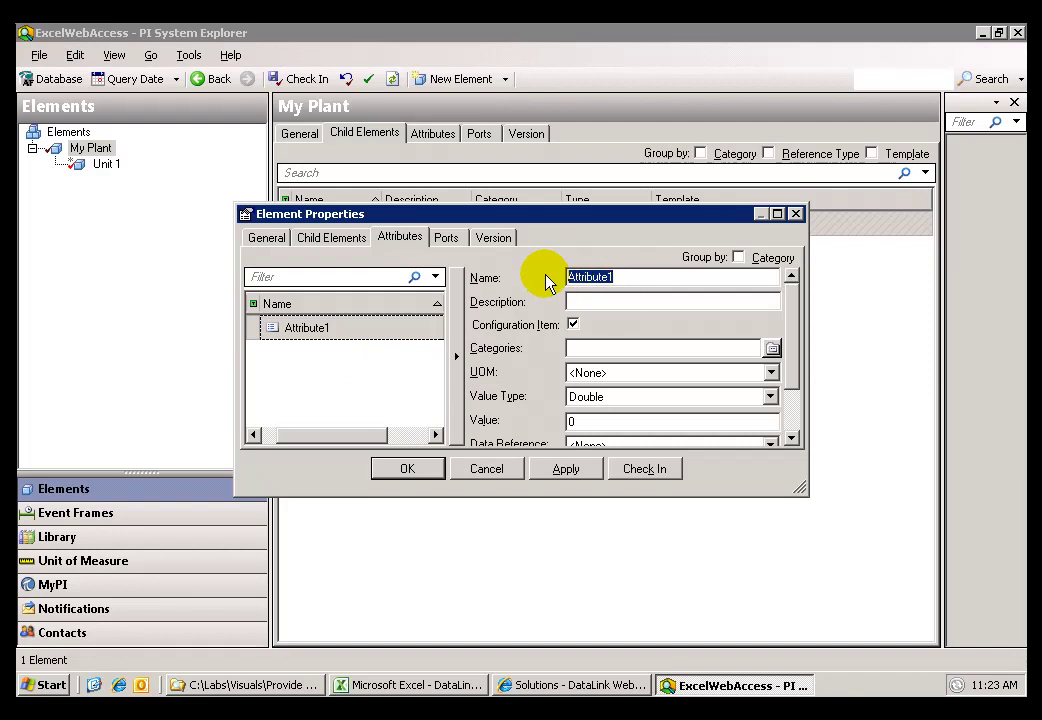
text(Trend)
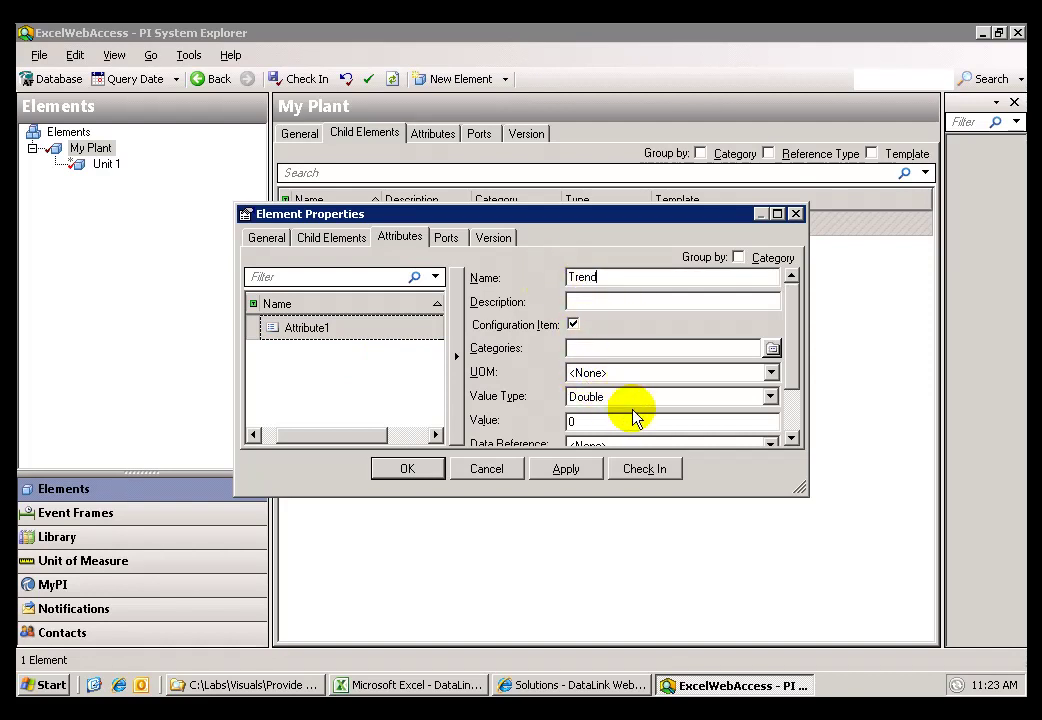
Make Trend a String attribute with value SINUSOID and save Unit 1.
click(770, 400)
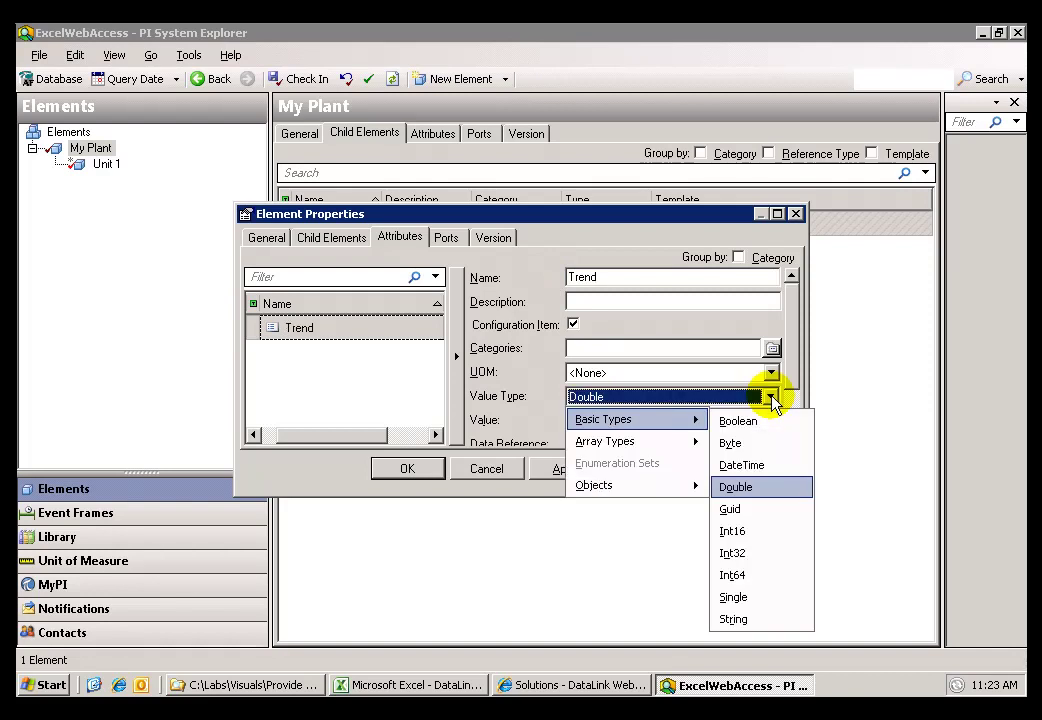
click(733, 619)
click(596, 360)
key(BackSpace)
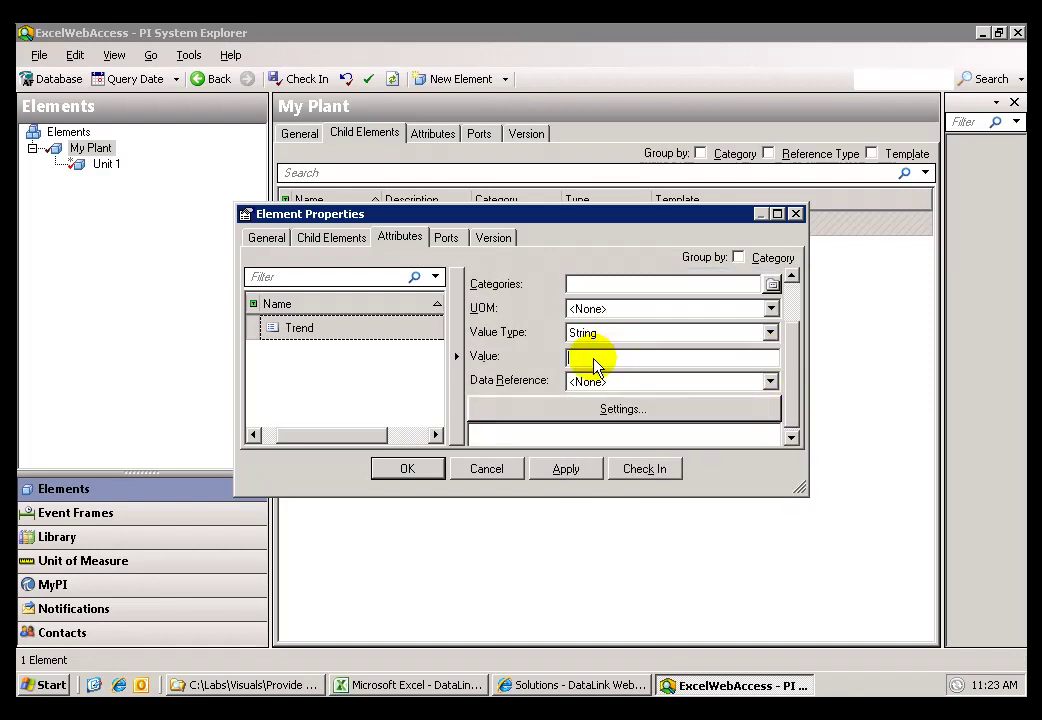
text(SINUSOID)
click(405, 470)
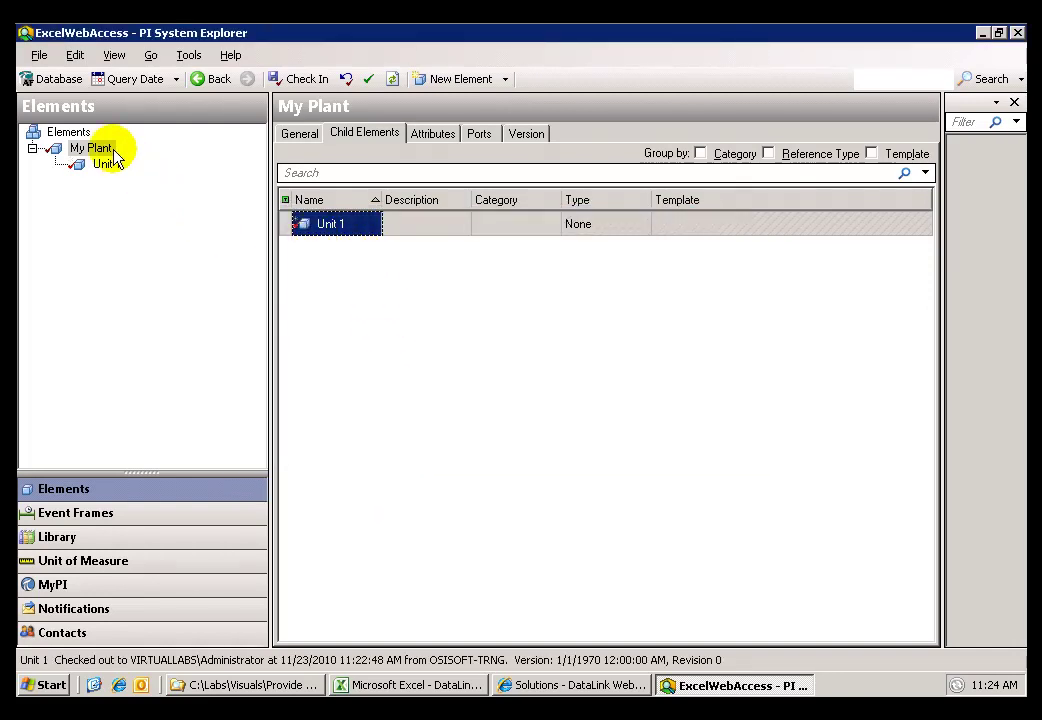
Add a second child element under My Plant named Unit 2.
right_click(409, 372)
click(467, 385)
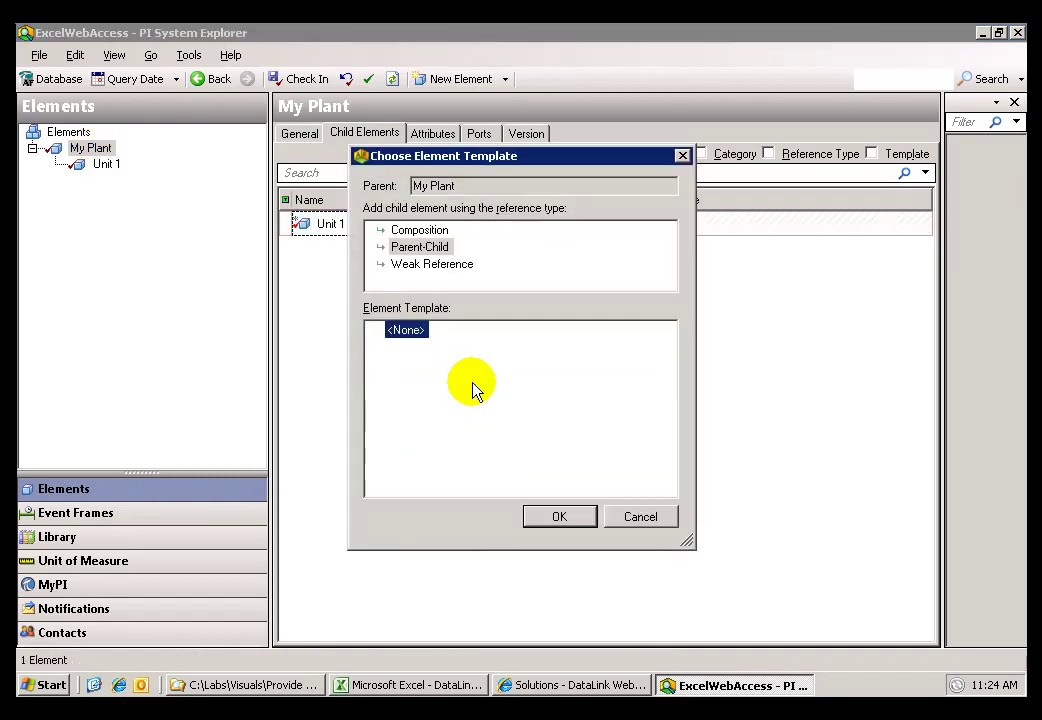
click(551, 517)
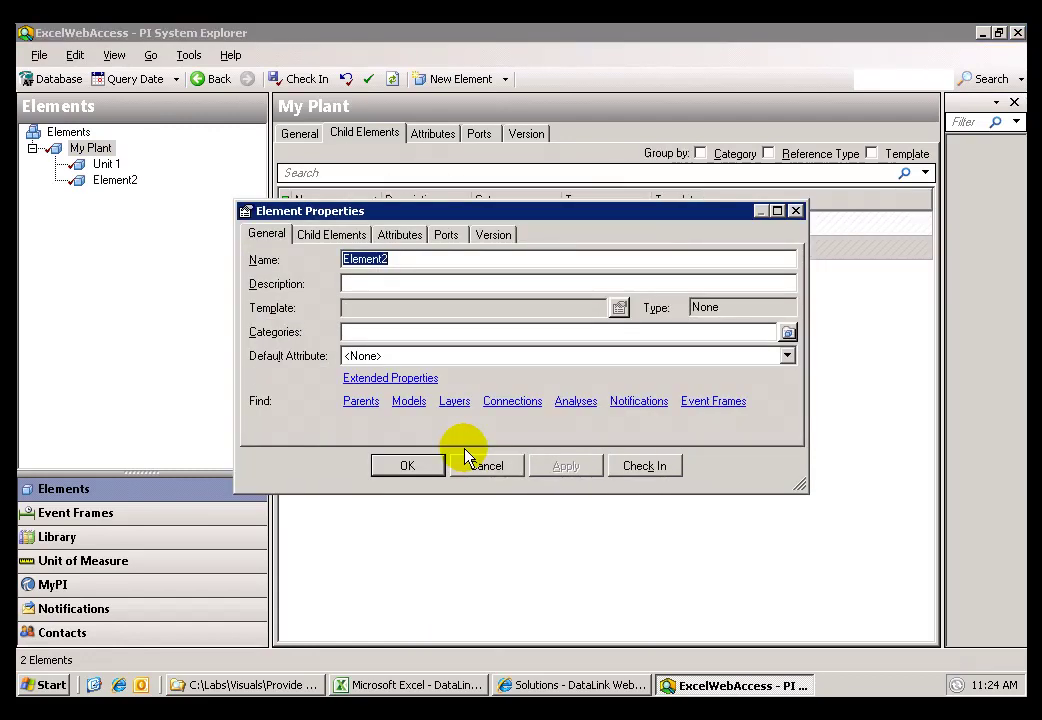
text(un)
key(BackSpace)
key(BackSpace)
text(Unit )
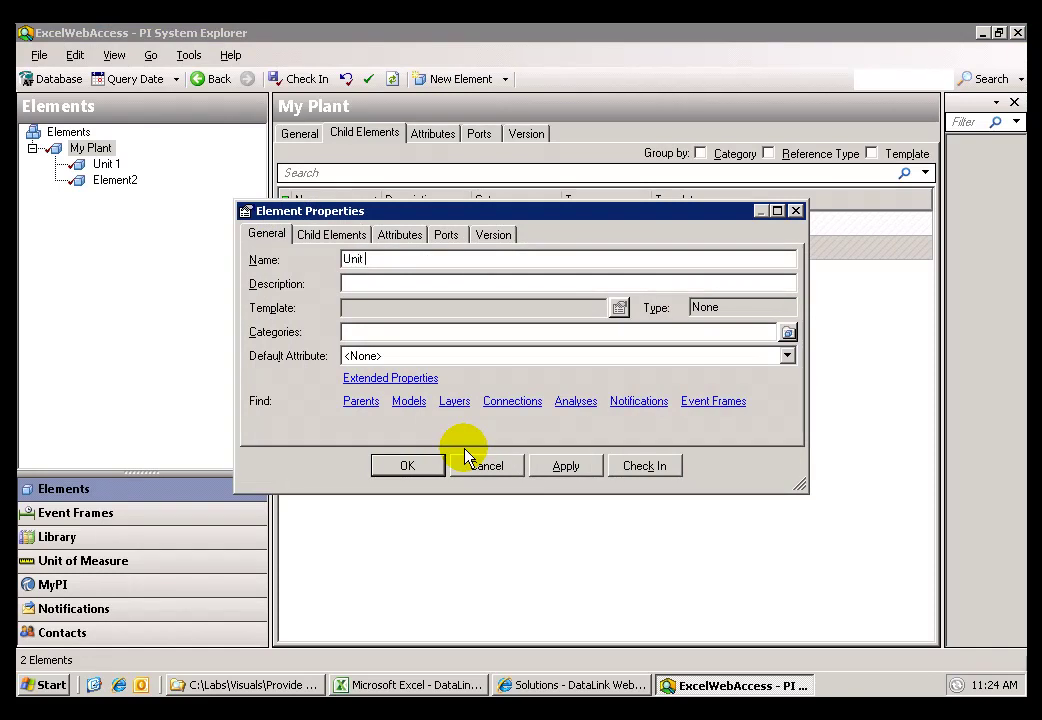
text(2)
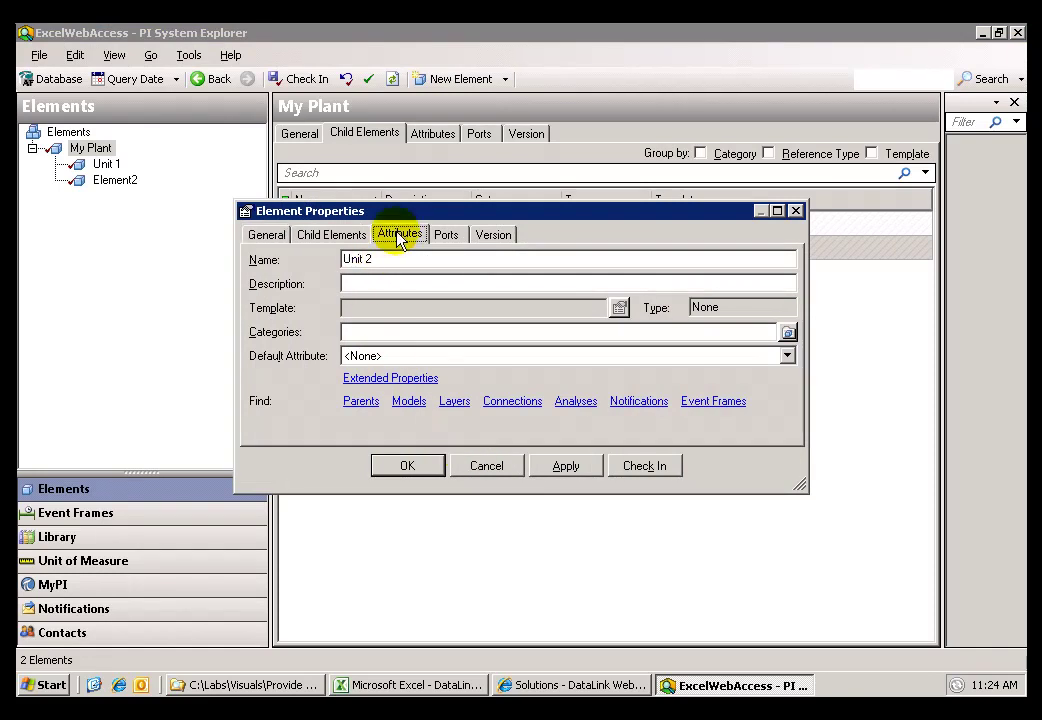
Give Unit 2 a Trend attribute with the value CDT158.
click(398, 236)
right_click(395, 362)
click(434, 369)
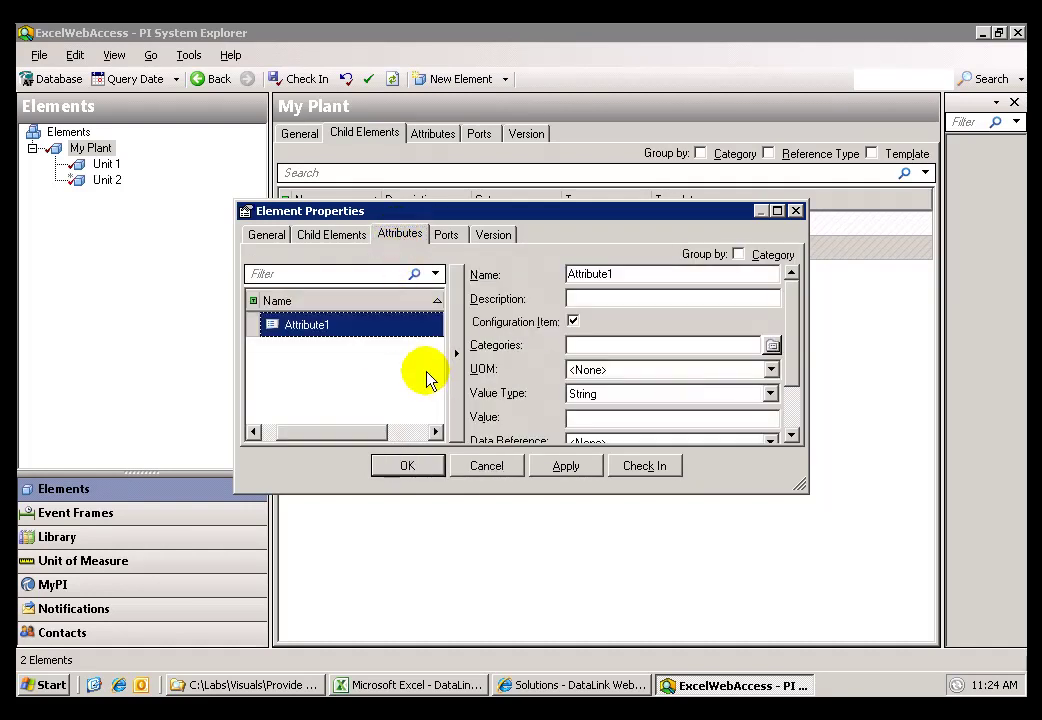
double_click(612, 274)
text(Trend)
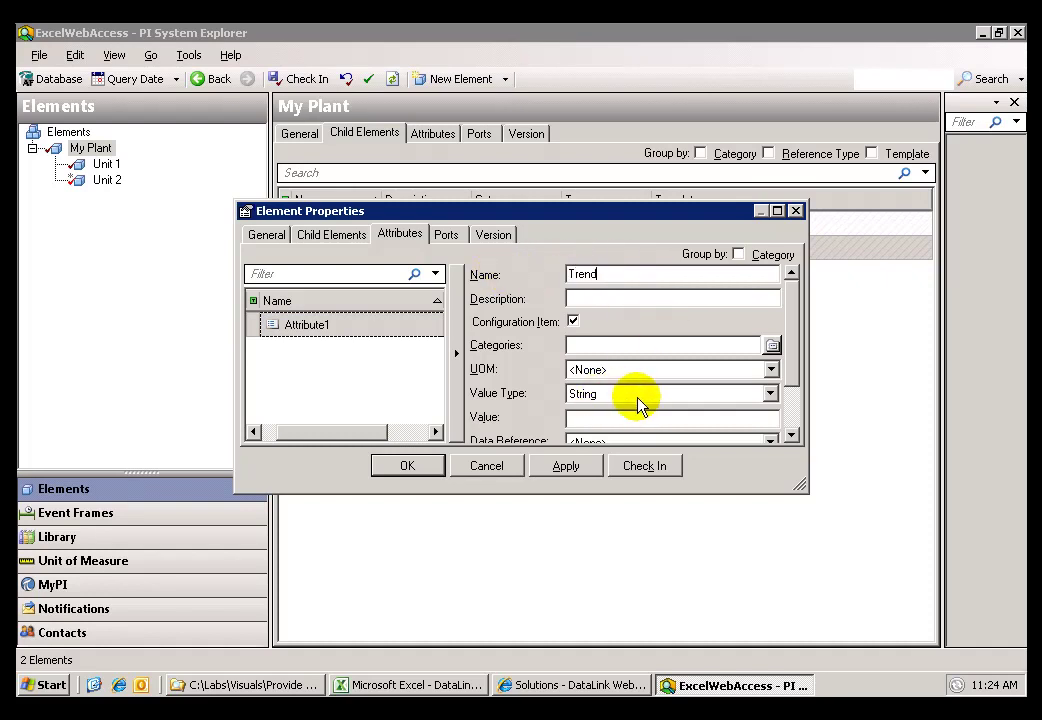
click(650, 420)
text(CDT)
text(158)
Save Unit 2 and add a third child element named Unit 3.
click(398, 466)
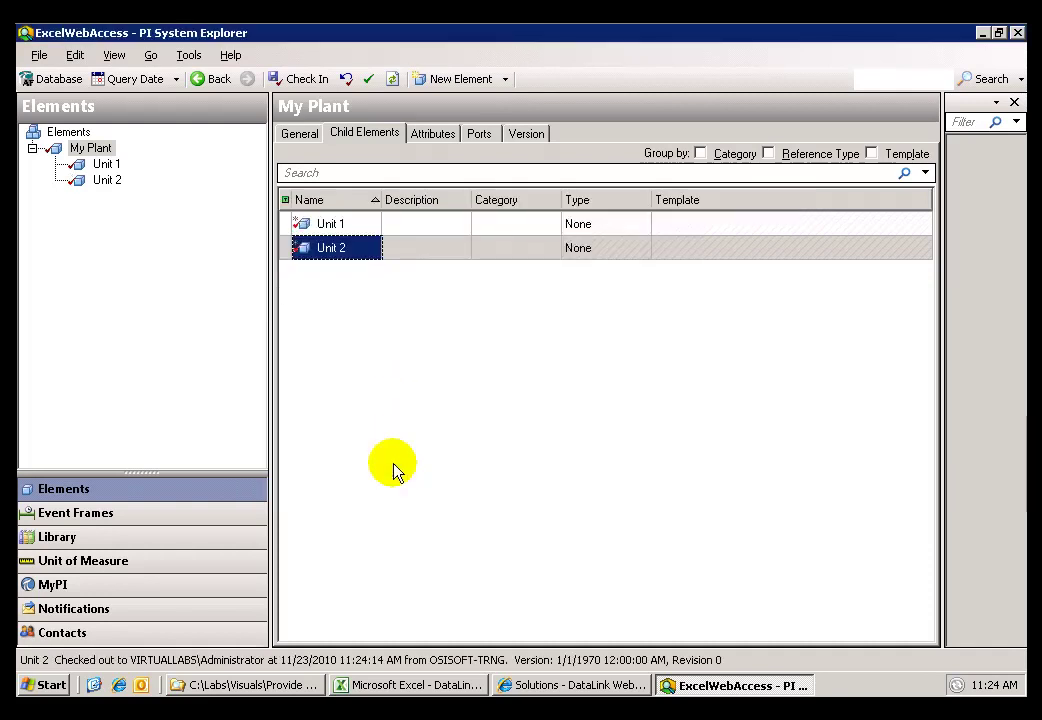
right_click(404, 446)
click(488, 407)
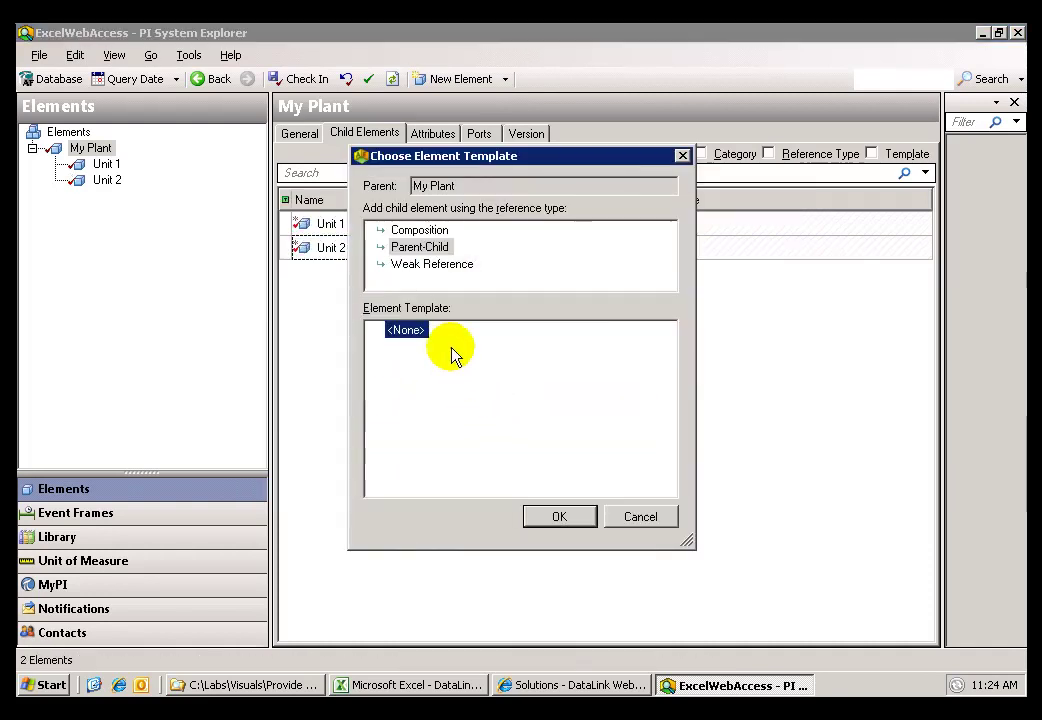
click(532, 530)
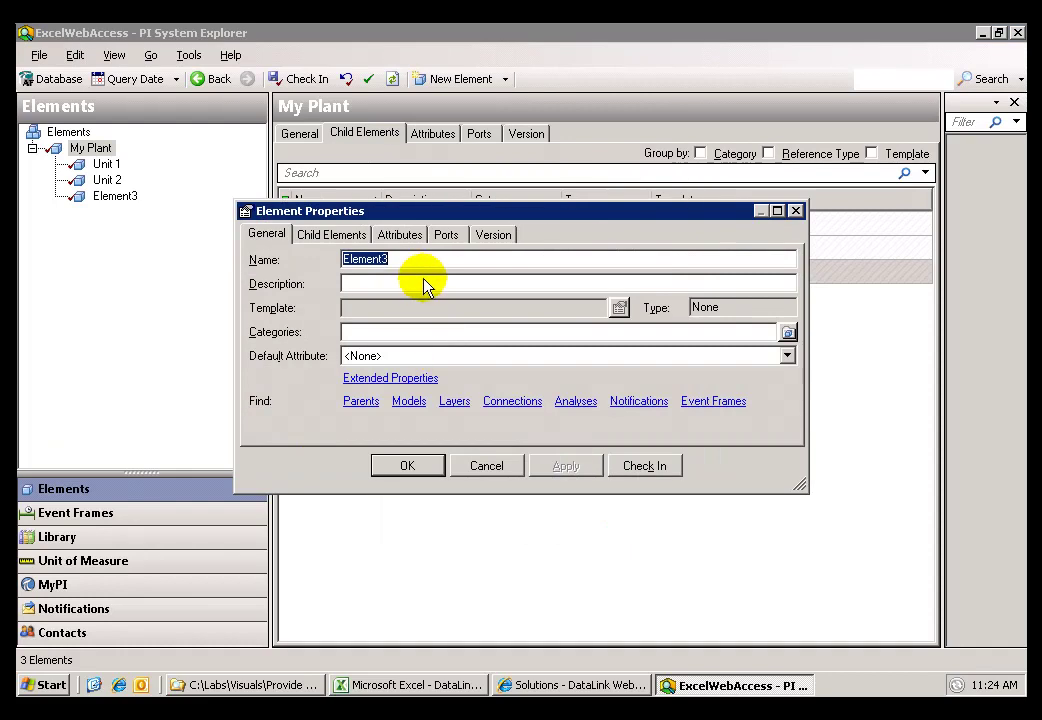
text(Unite)
key(BackSpace)
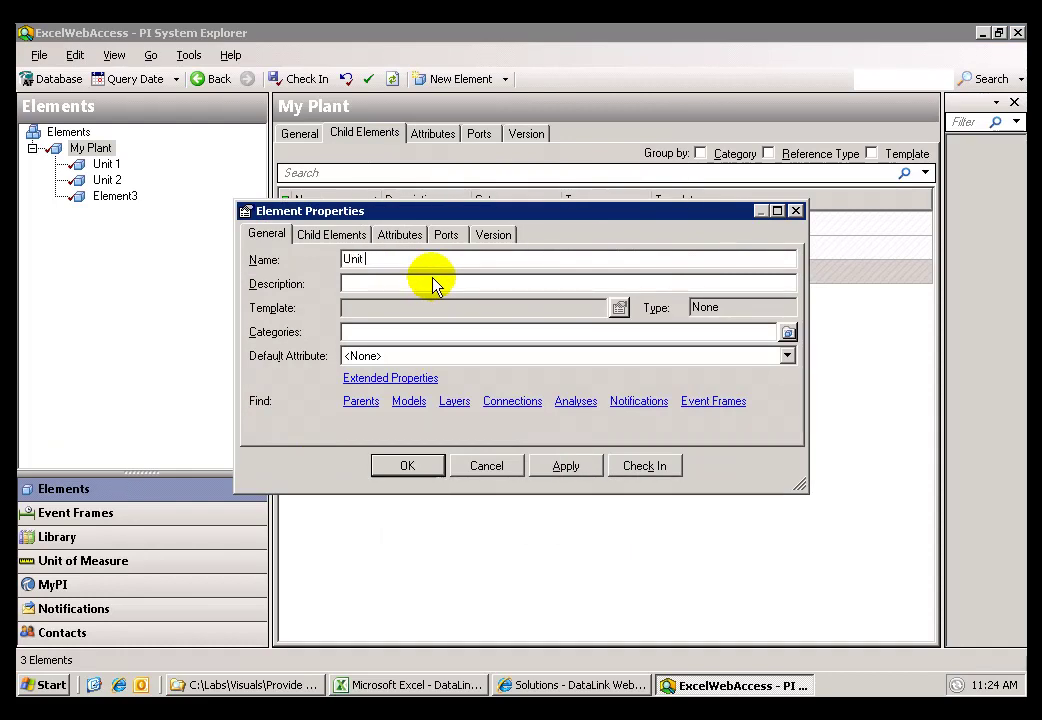
text(3)
Give Unit 3 a Trend attribute with the value BA:LEVEL.1.
click(398, 236)
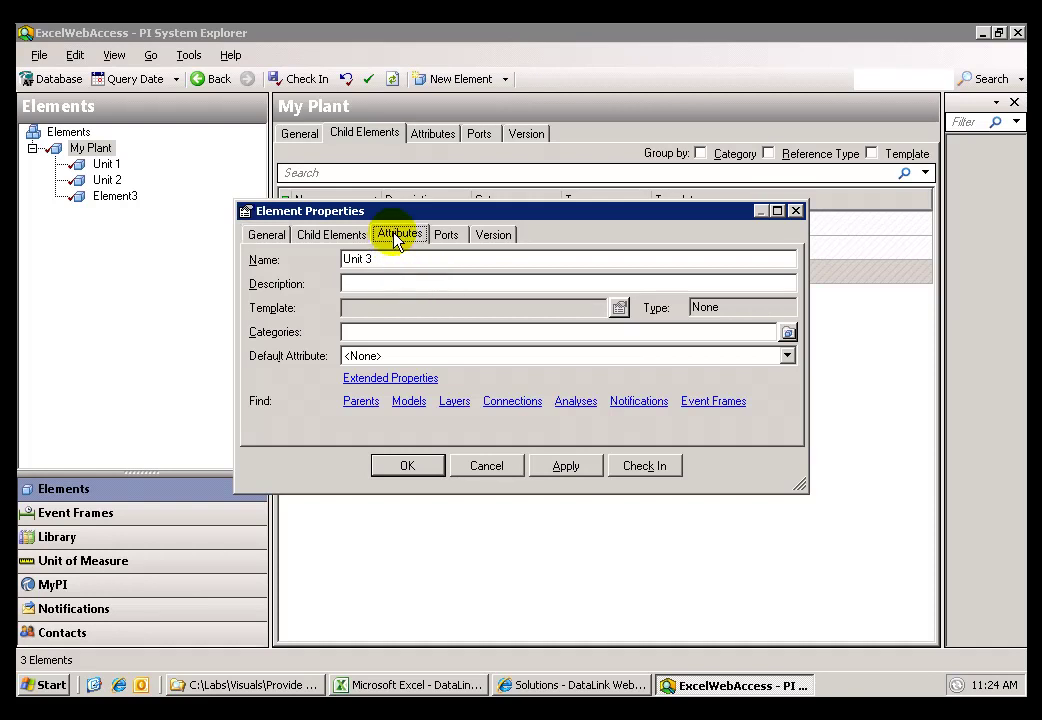
right_click(366, 339)
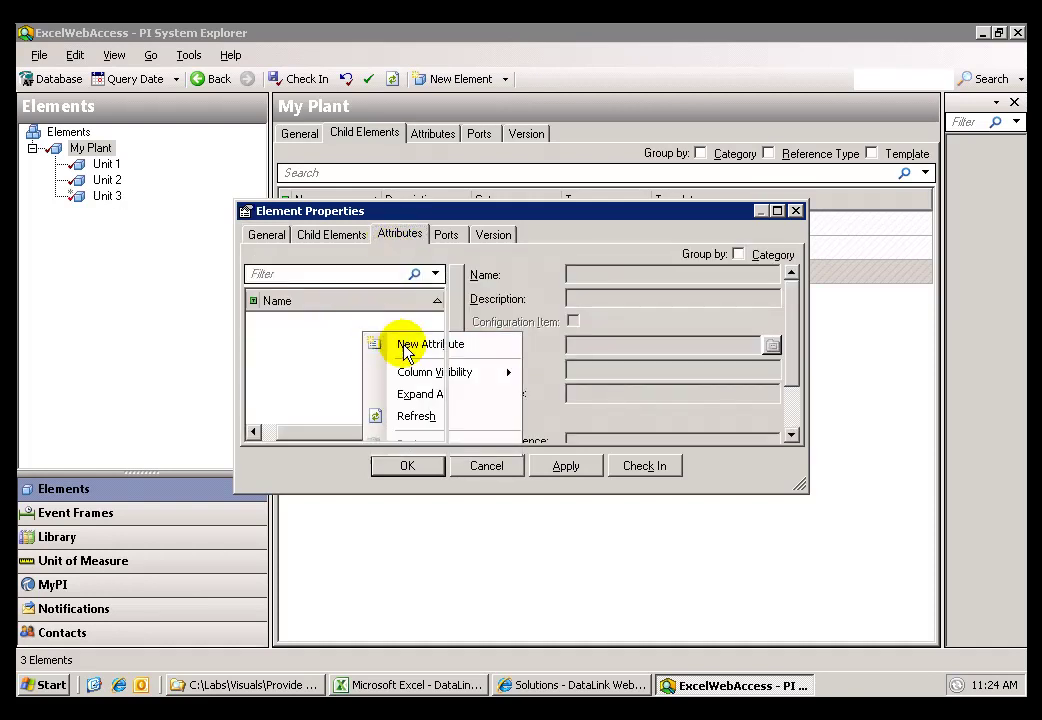
click(402, 346)
double_click(620, 285)
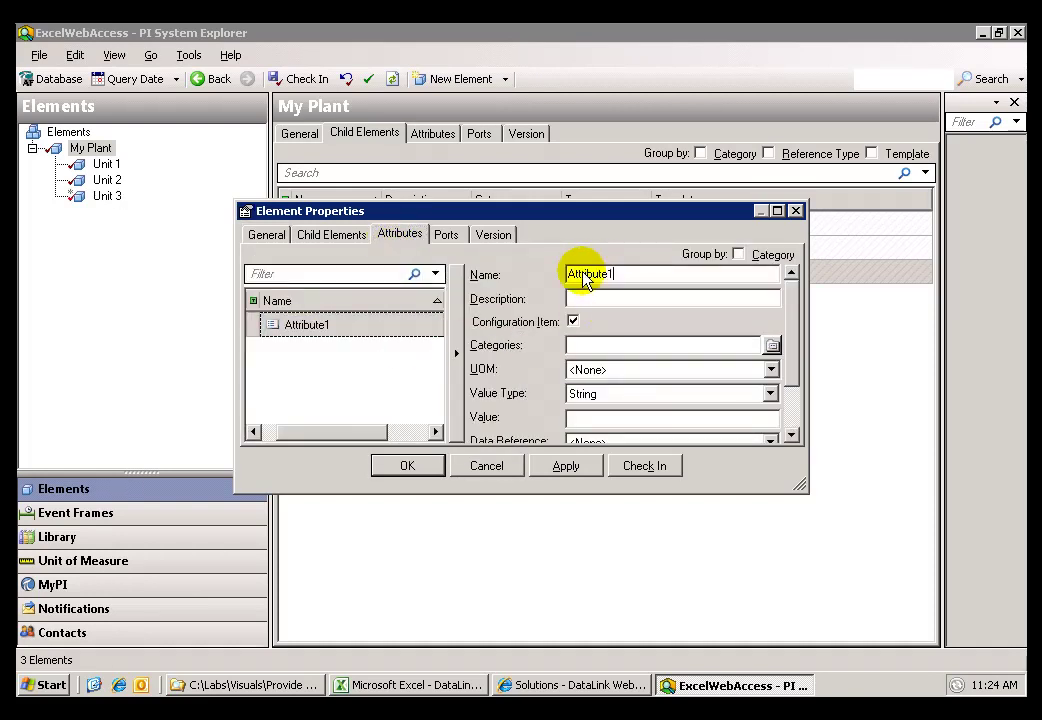
text(Trend)
click(593, 419)
text(BA:LEVEL.)
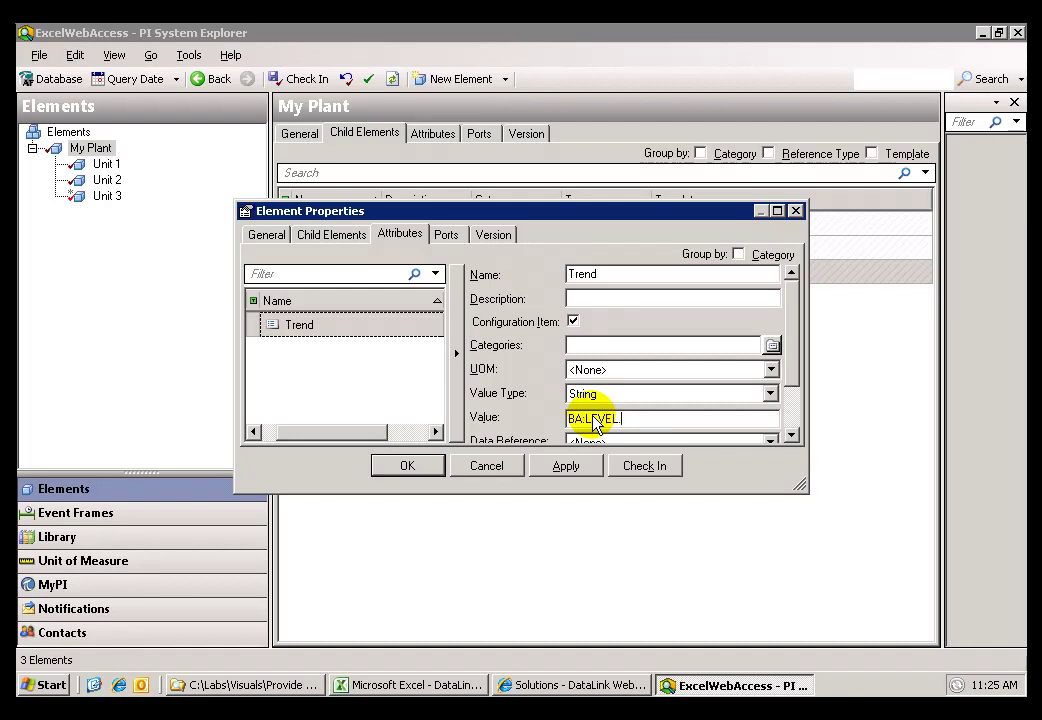
text(1)
Close the Trend properties and check in My Plant and Units 1–3 as revision 1.
click(426, 469)
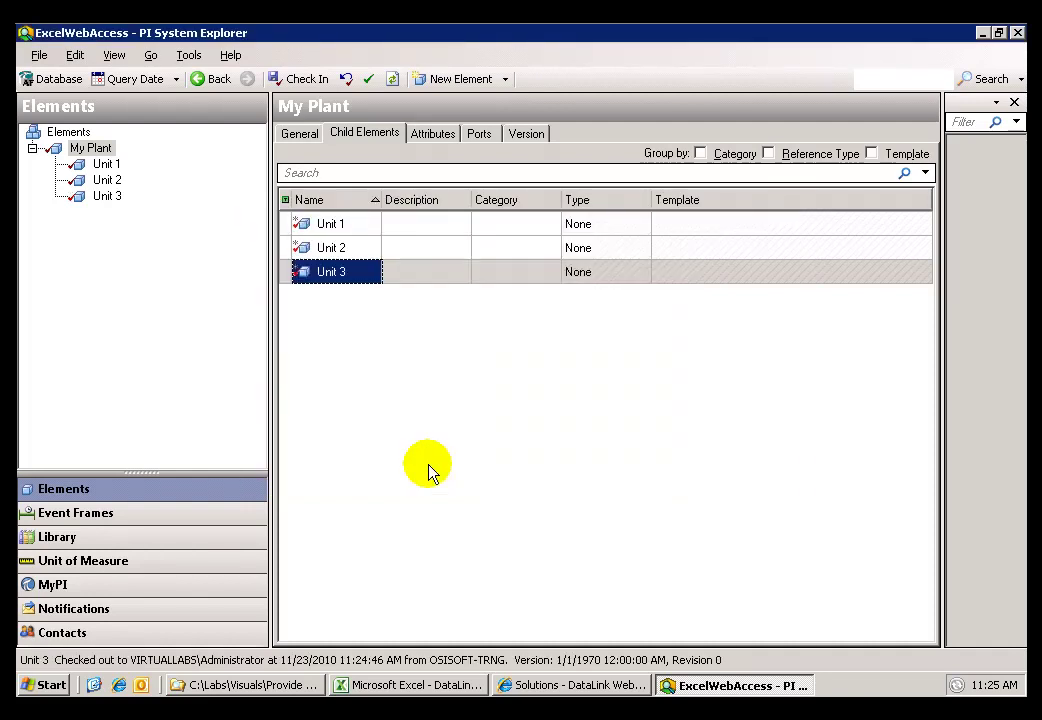
click(309, 82)
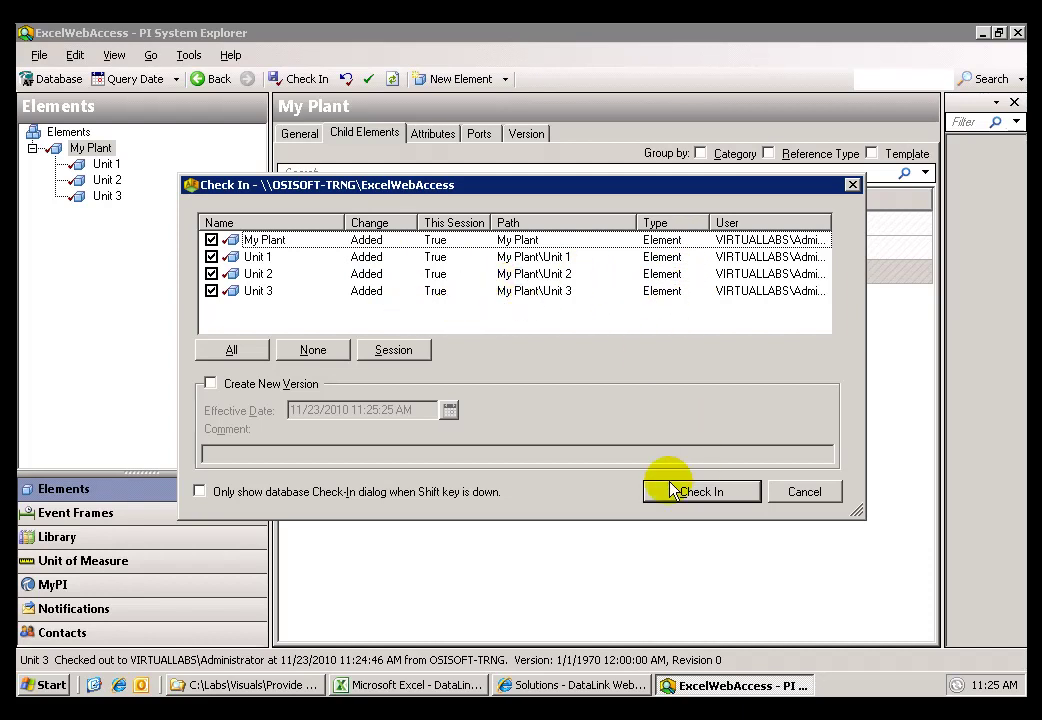
click(711, 497)
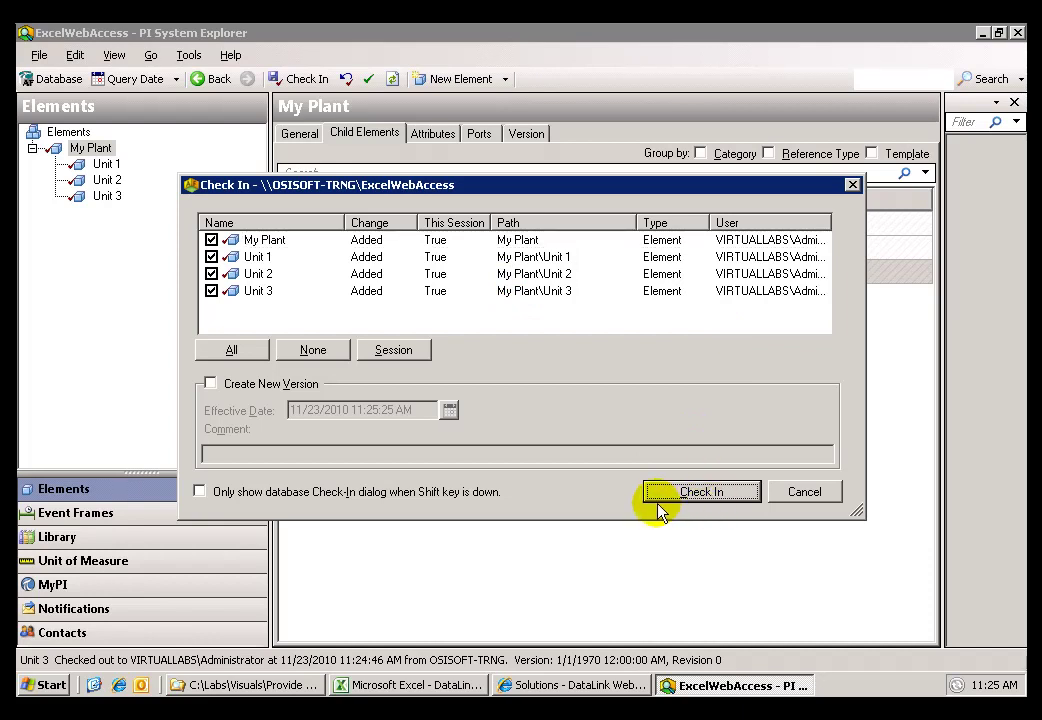
click(670, 496)
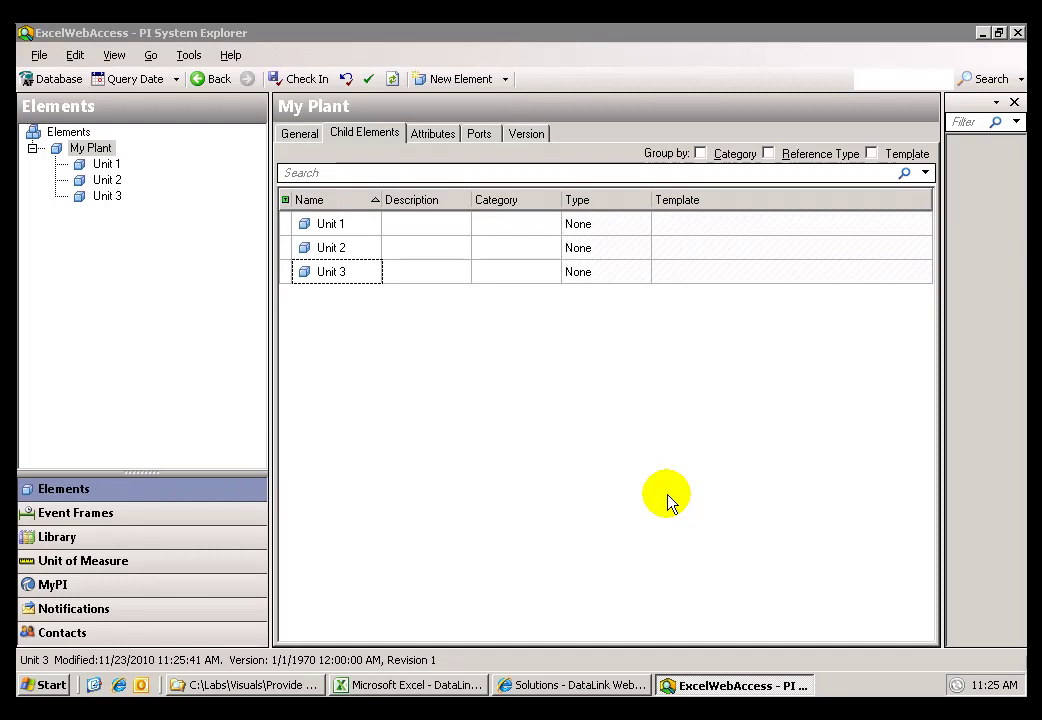
Close PI System Explorer and return to the DataLinkDemo workbook in Excel.
click(1017, 32)
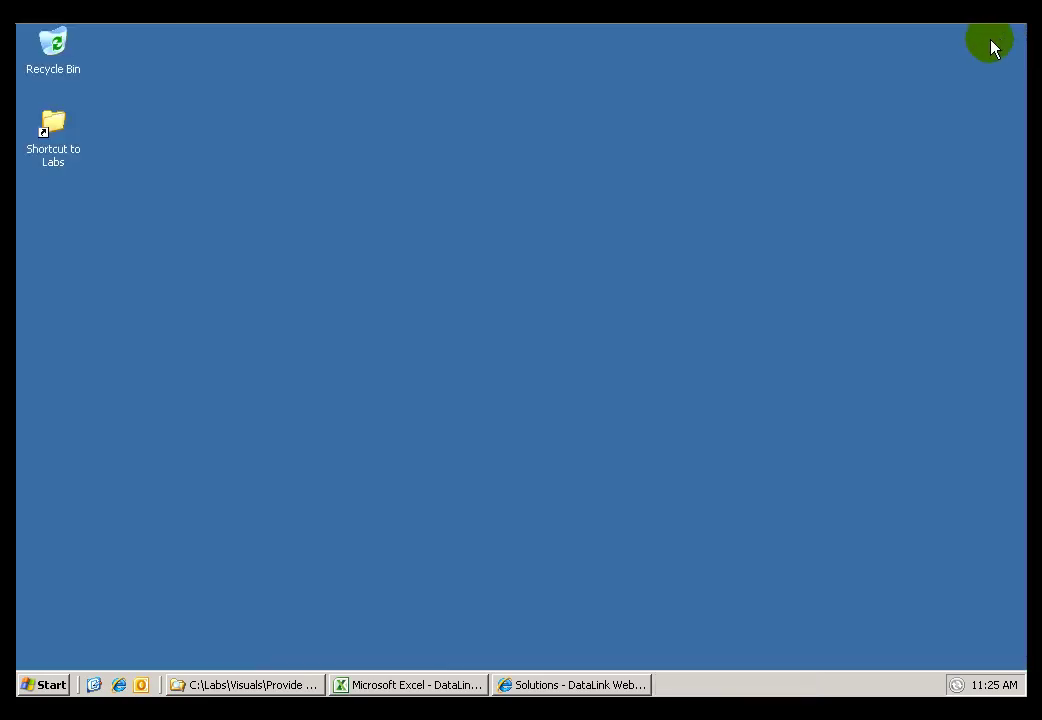
click(414, 685)
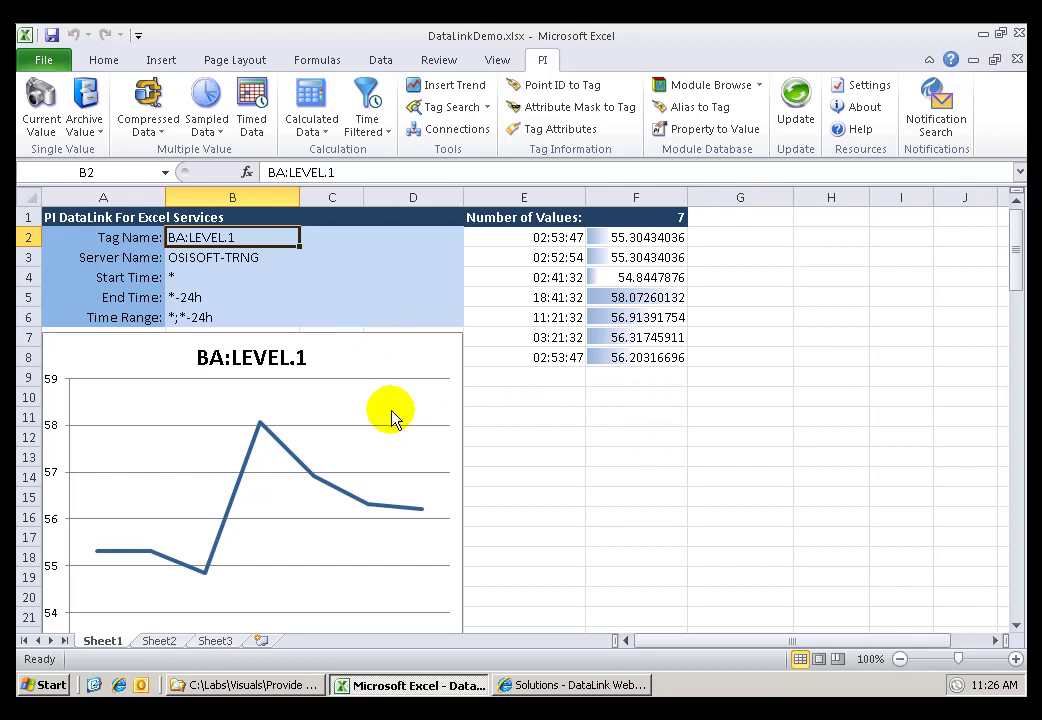
click(198, 264)
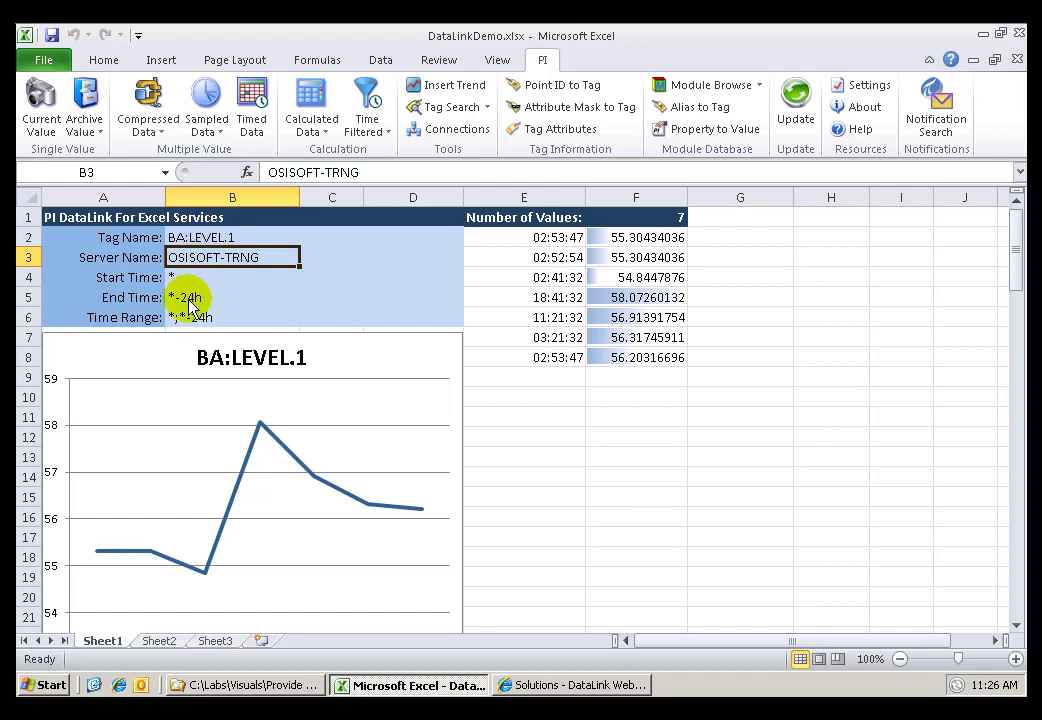
key(Up)
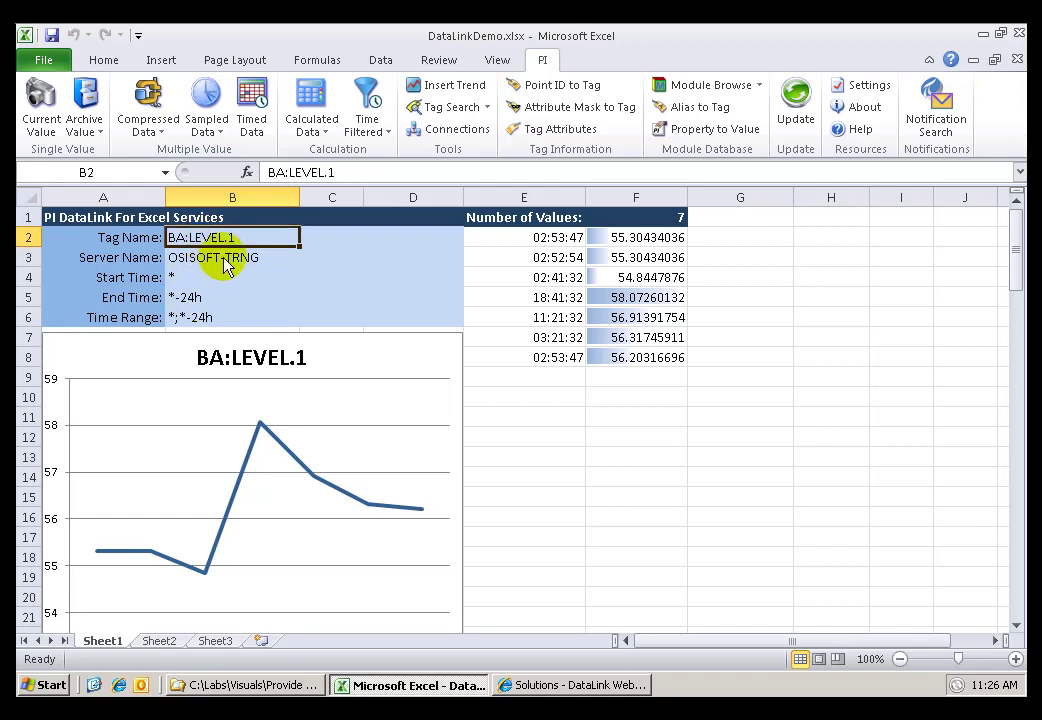
click(228, 260)
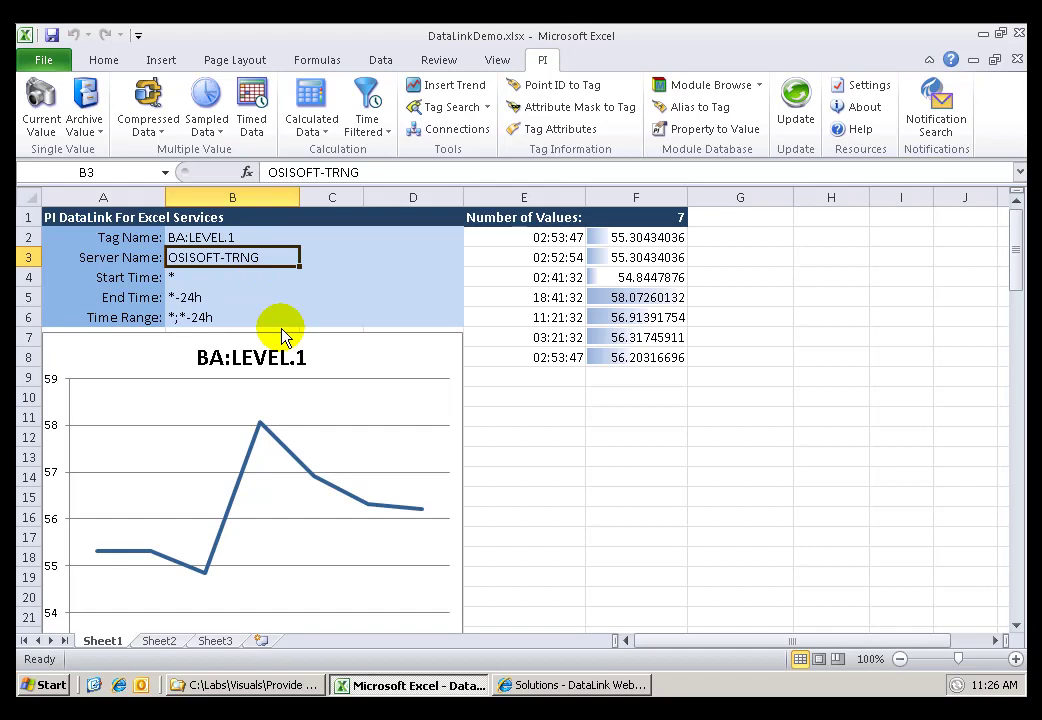
click(235, 239)
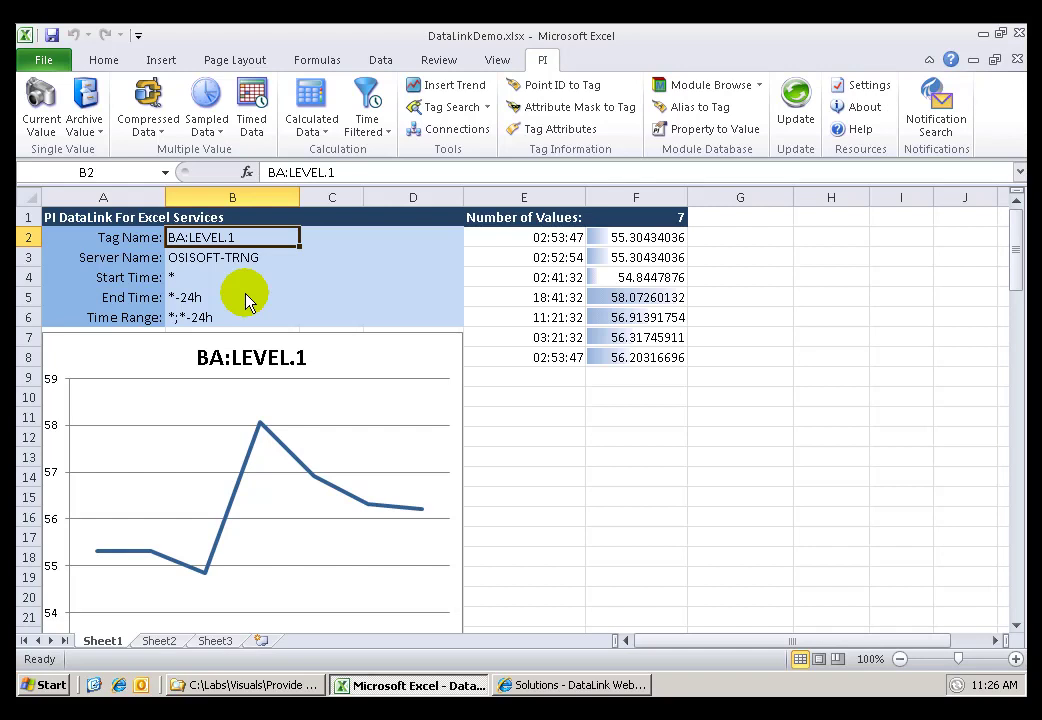
click(200, 297)
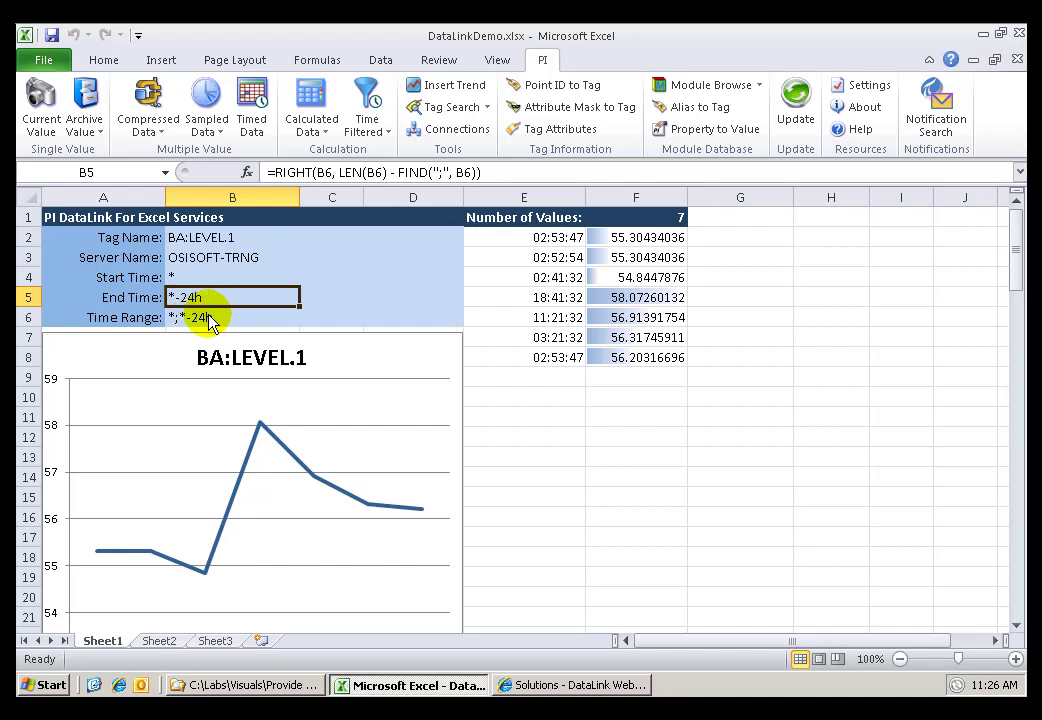
key(Down)
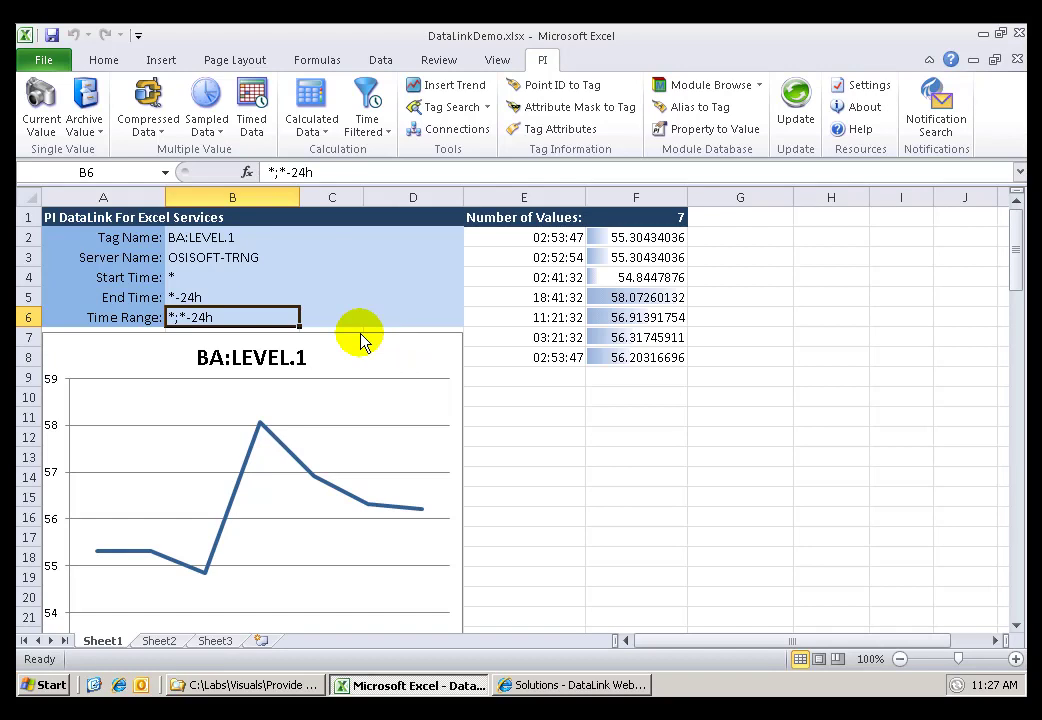
click(213, 241)
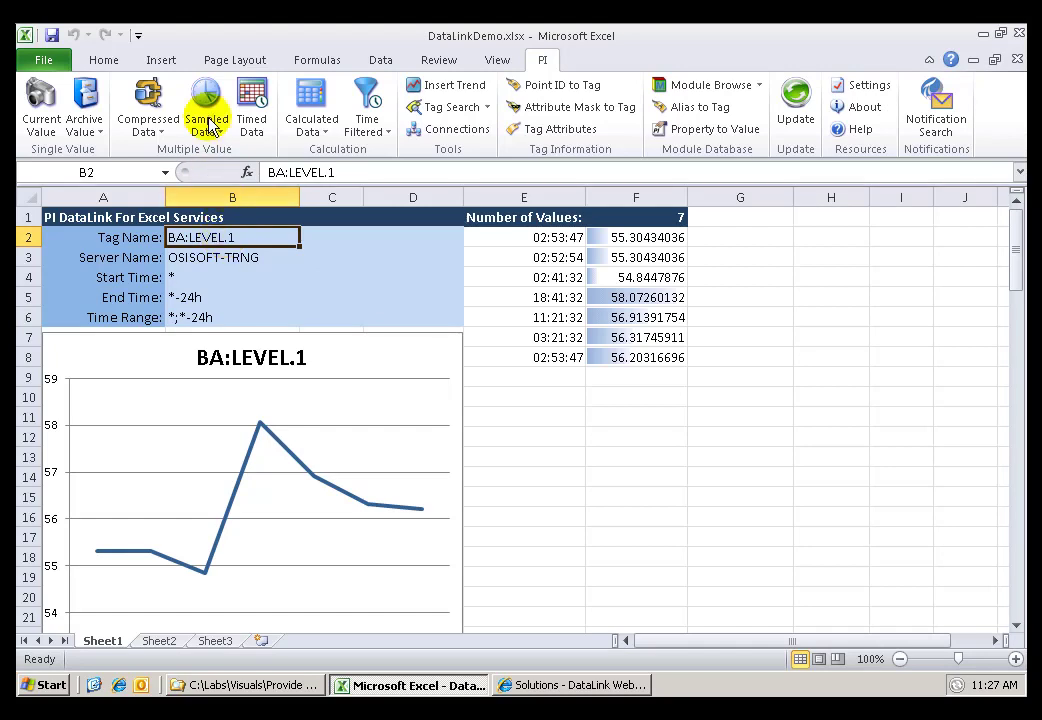
Define the workbook-scoped name tag_name for cell B2 holding BA:LEVEL.1.
click(314, 62)
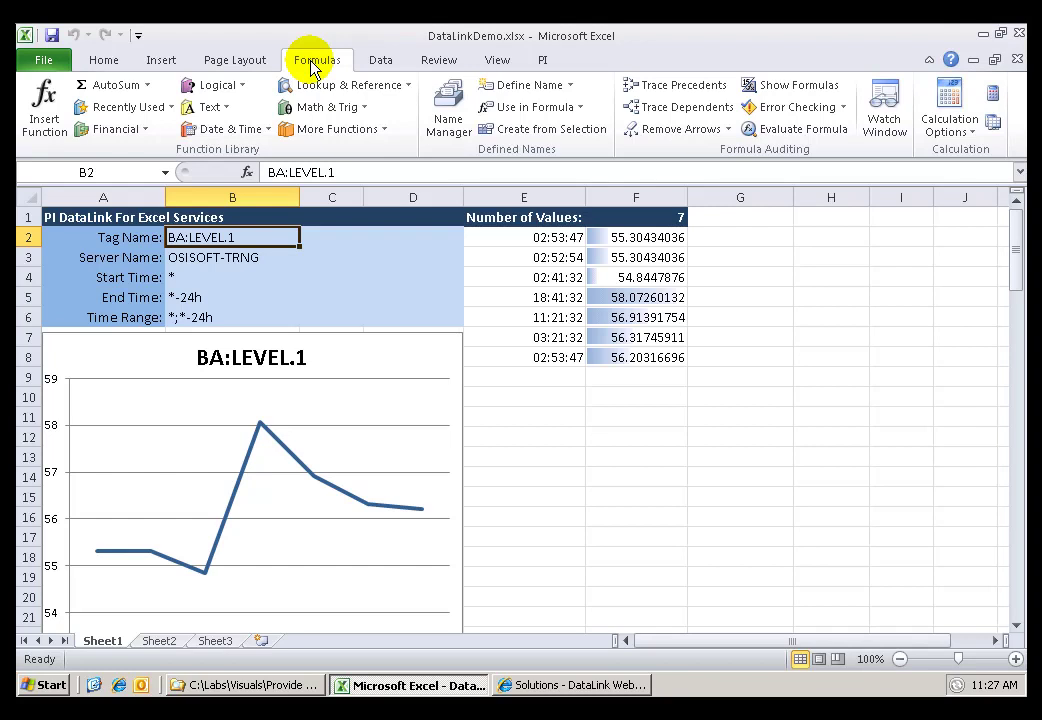
click(524, 90)
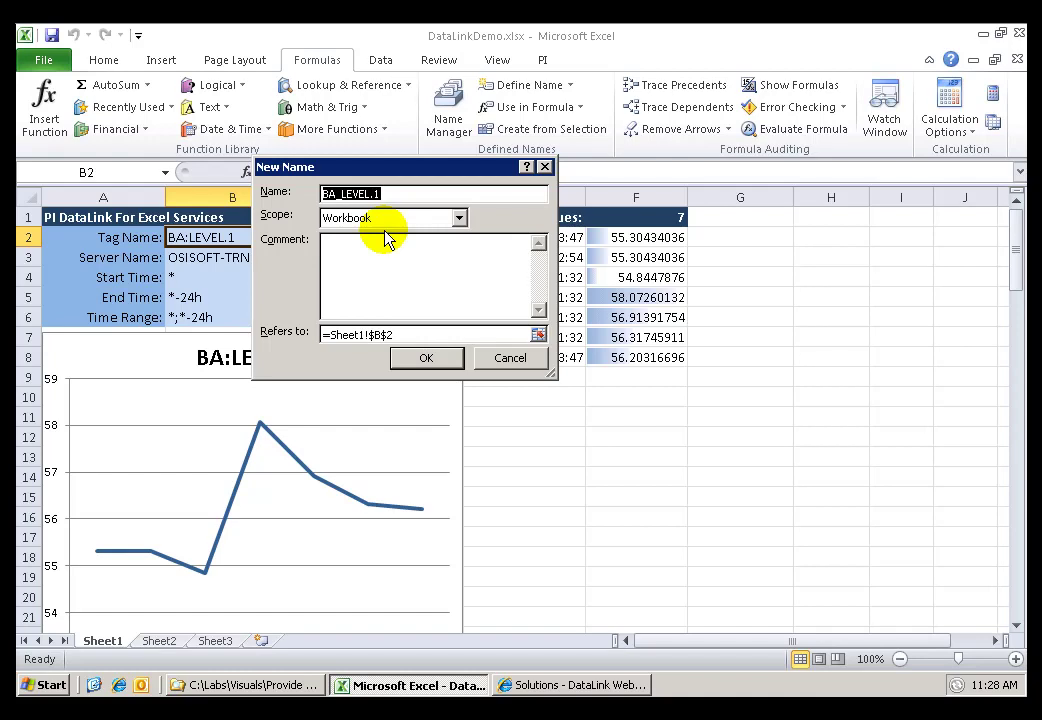
text(Tag)
key(BackSpace)
key(BackSpace)
key(BackSpace)
text(tag_name)
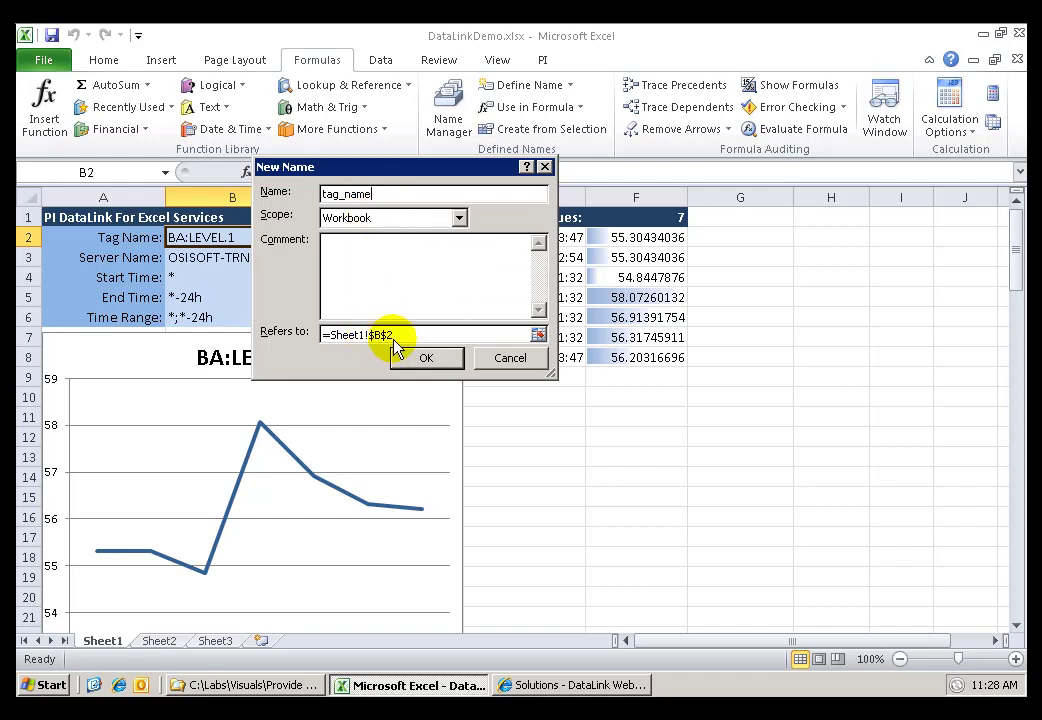
click(416, 362)
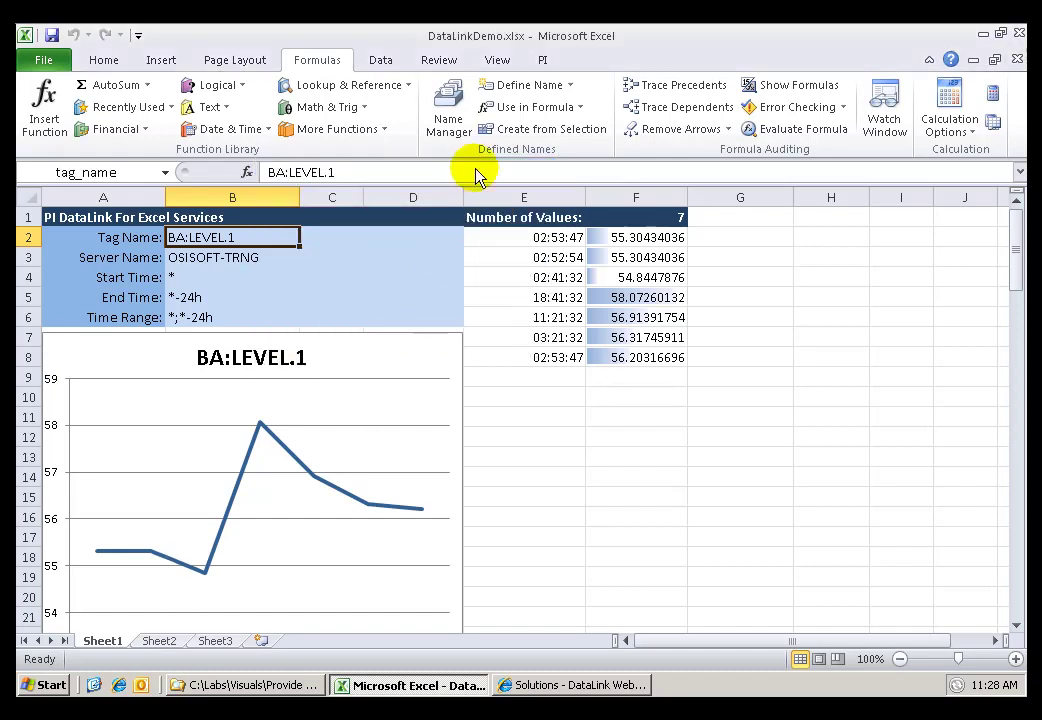
Define the workbook-scoped name time_range referring to the Time Range cell B6.
click(530, 86)
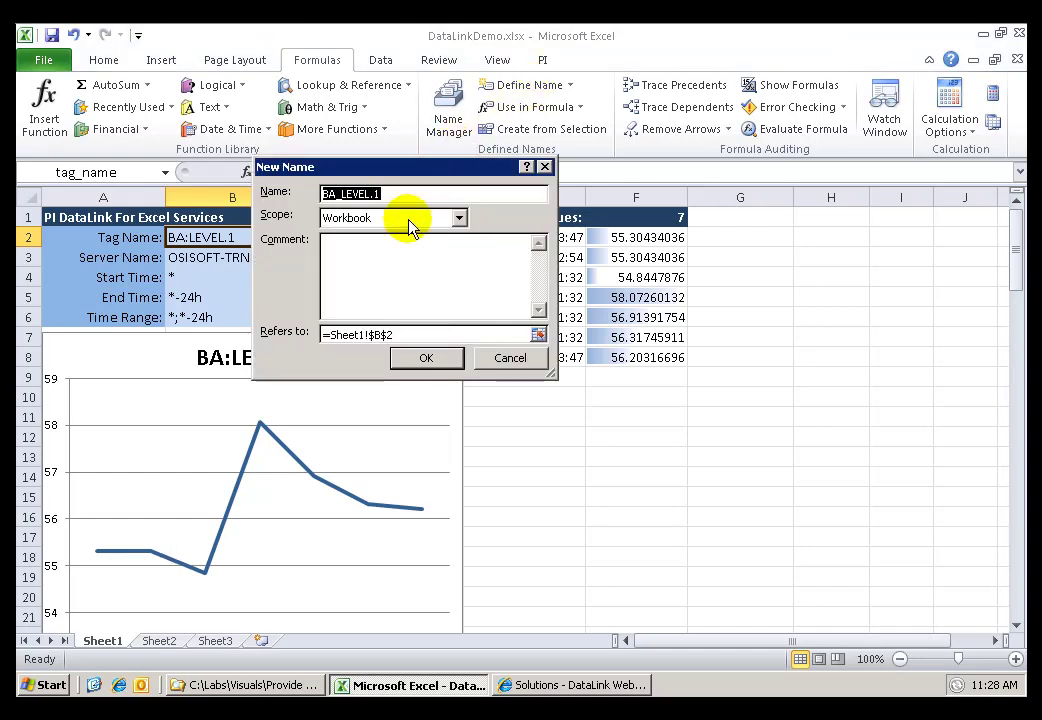
text(time_)
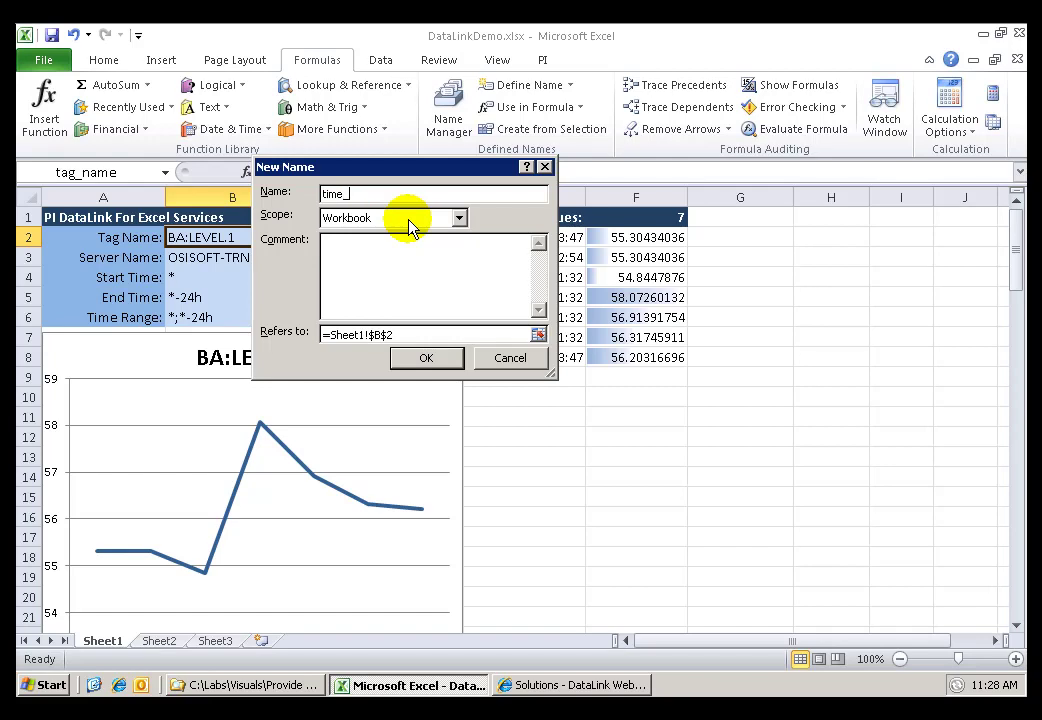
text(range)
click(538, 335)
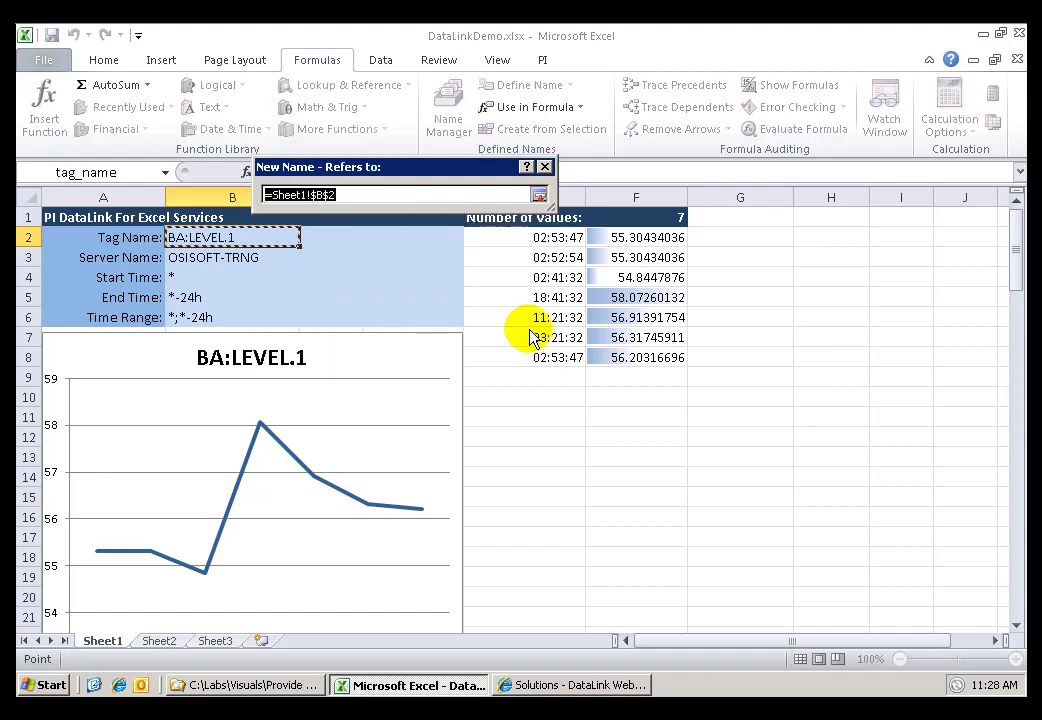
click(199, 320)
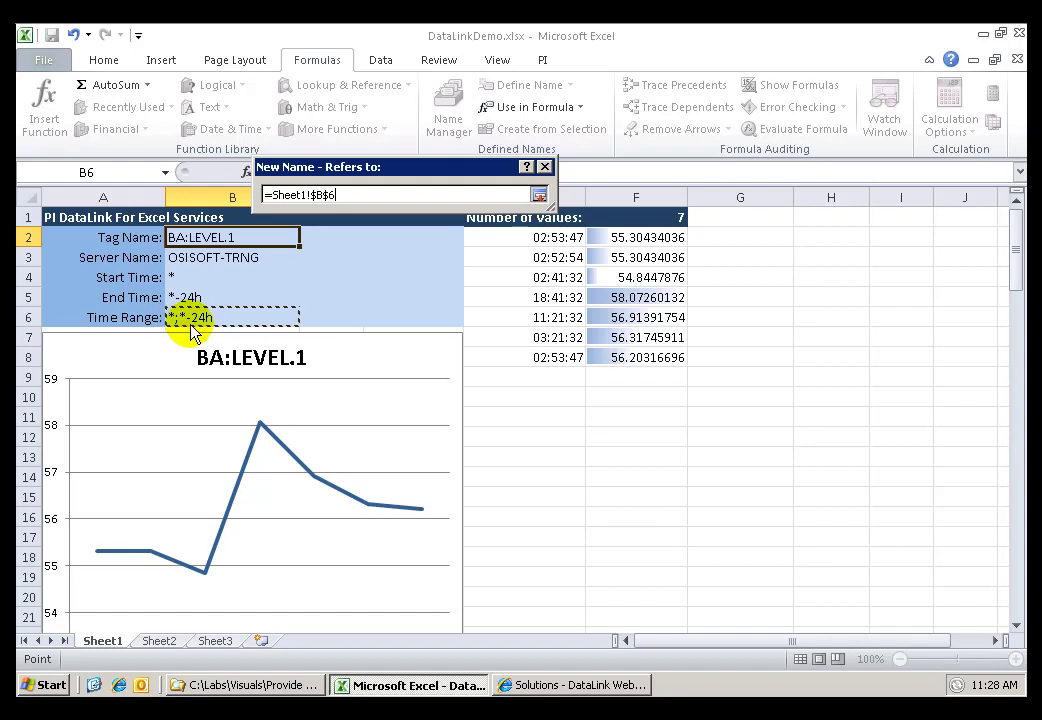
key(Return)
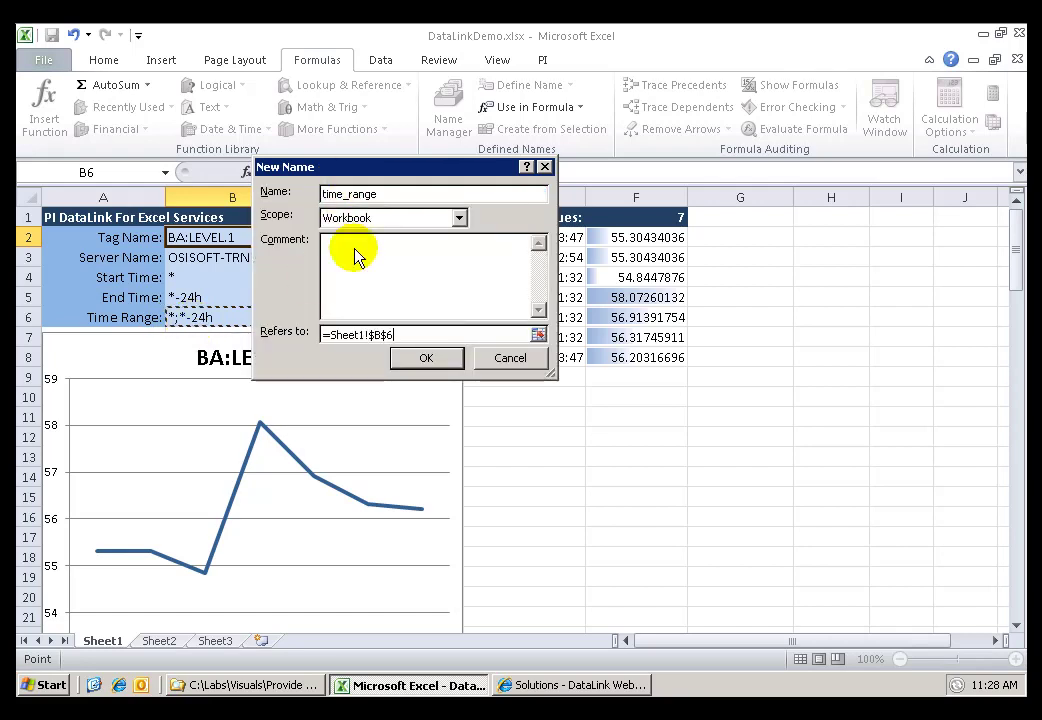
click(422, 358)
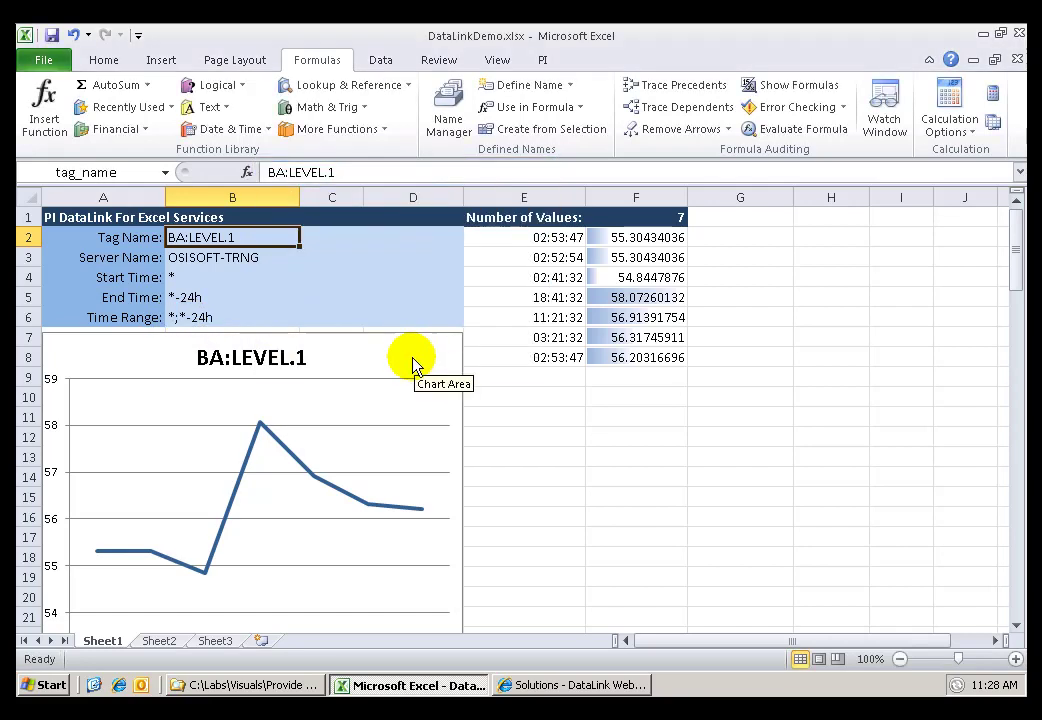
click(450, 108)
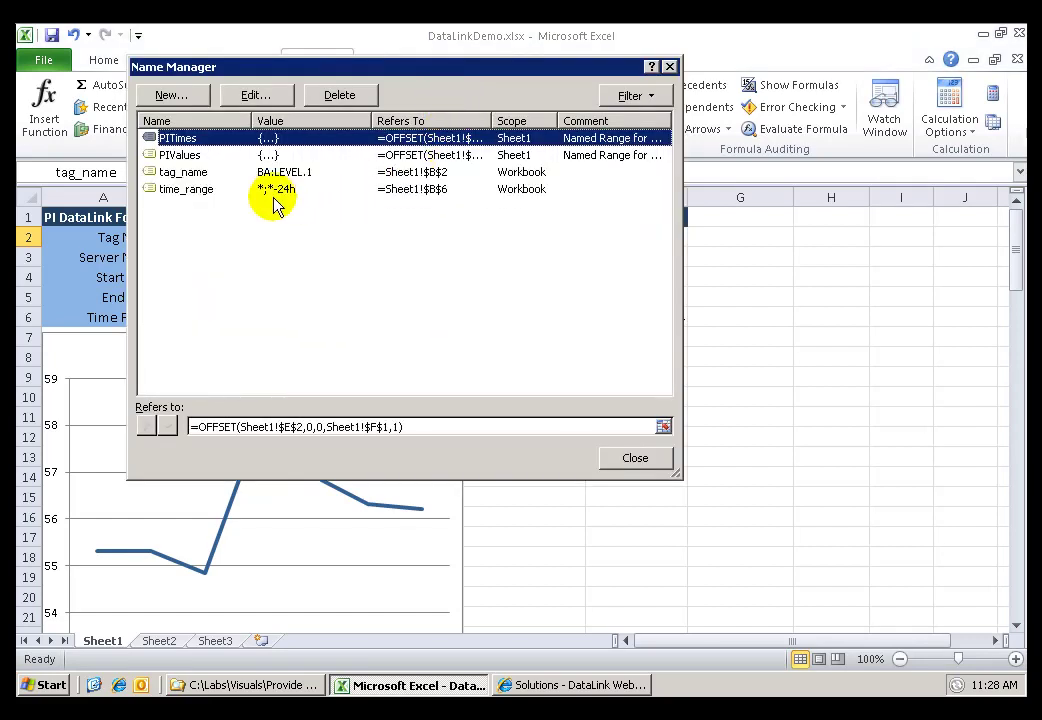
click(183, 173)
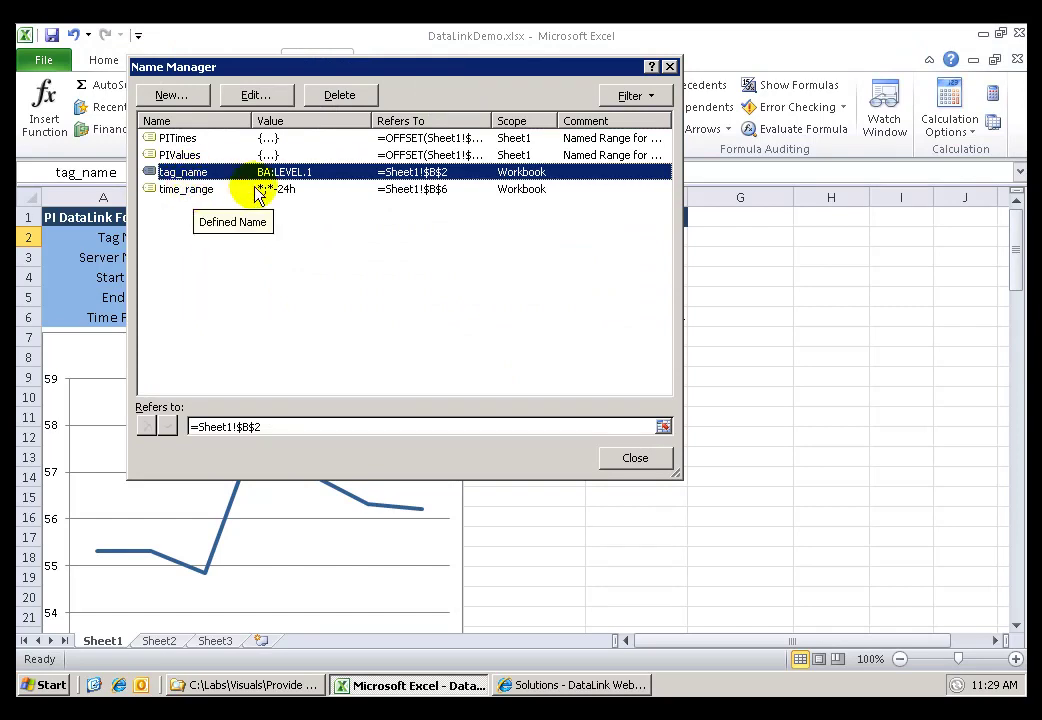
click(200, 191)
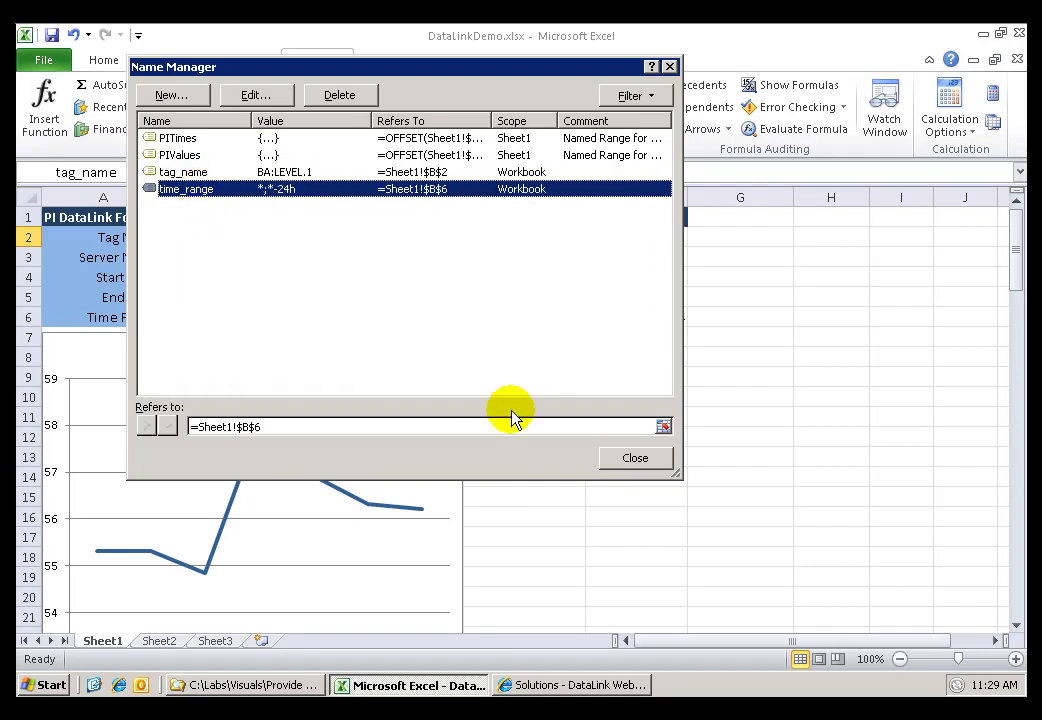
click(613, 460)
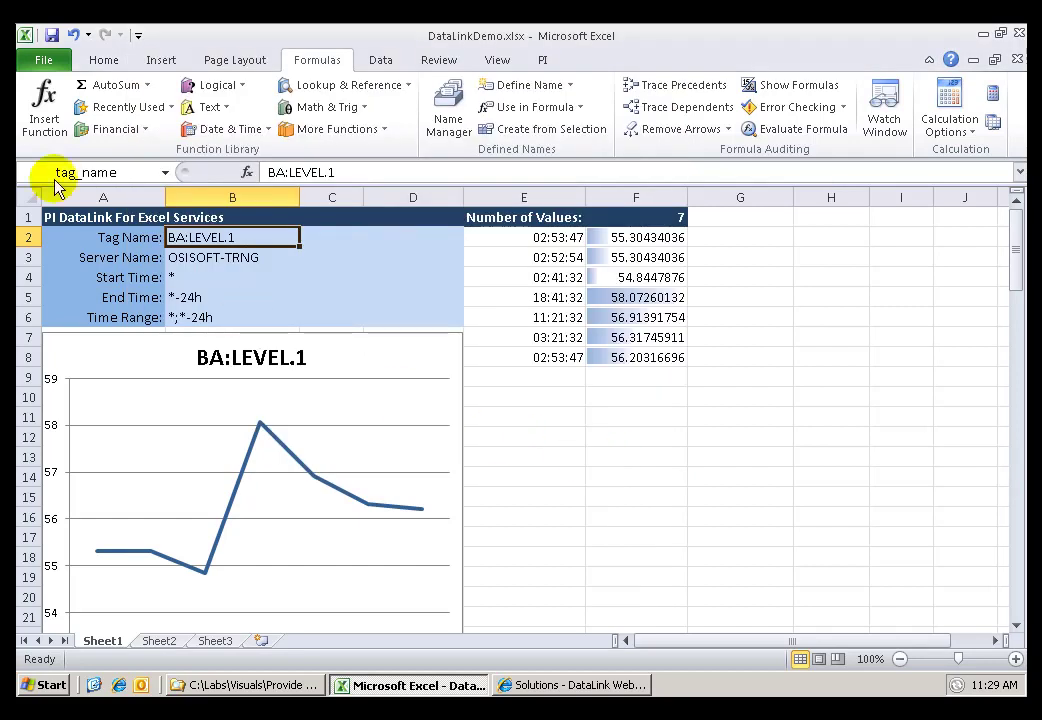
Go to File > Save & Send to reach the Save to SharePoint options.
click(44, 62)
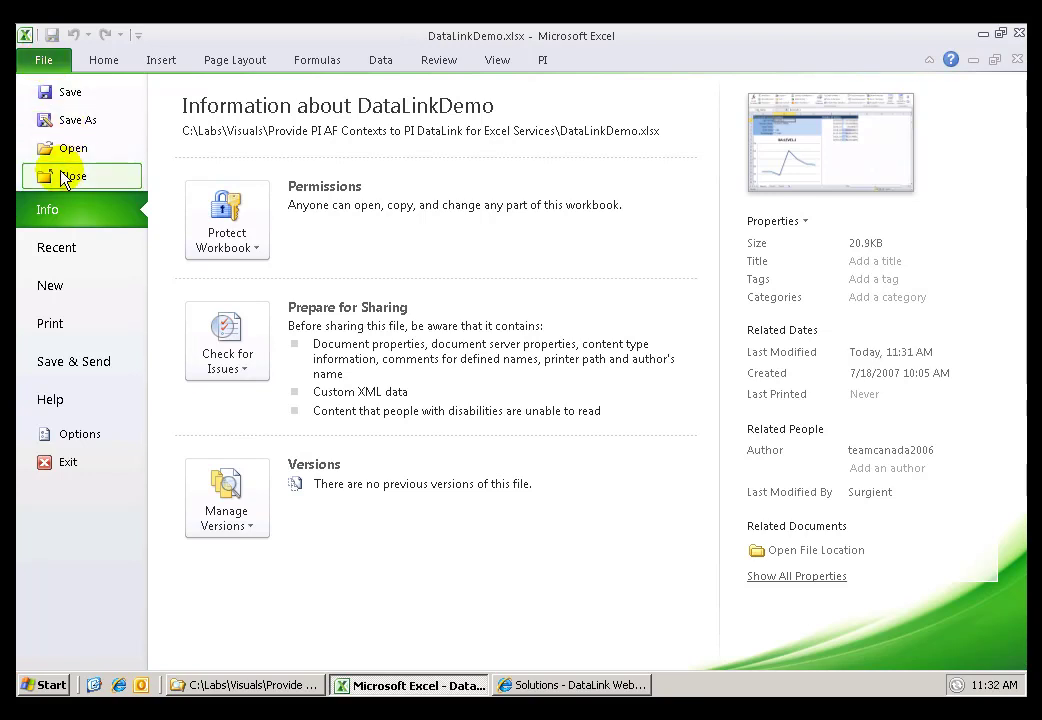
click(85, 372)
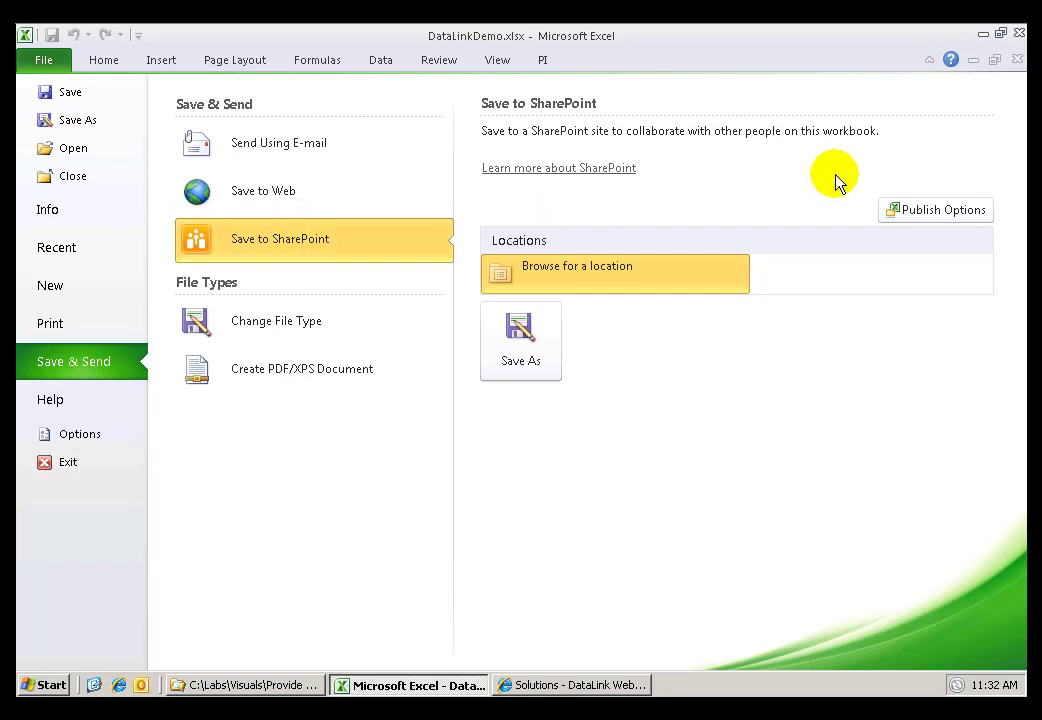
Add tag_name and time_range as browser-editable parameters in Publish Options.
click(916, 213)
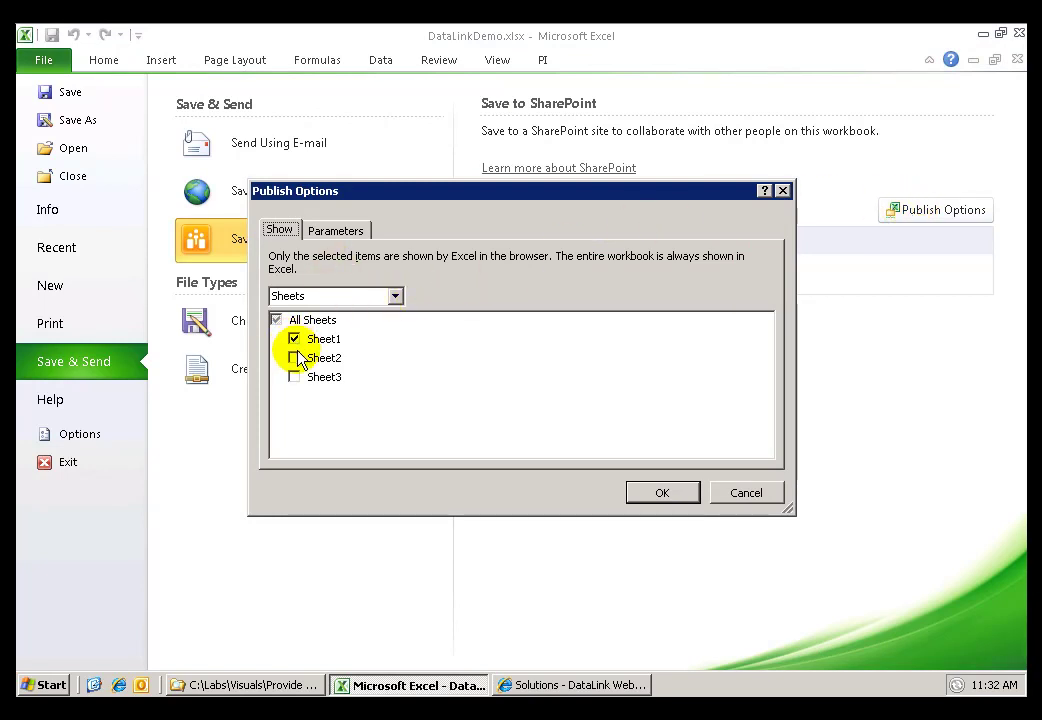
click(357, 232)
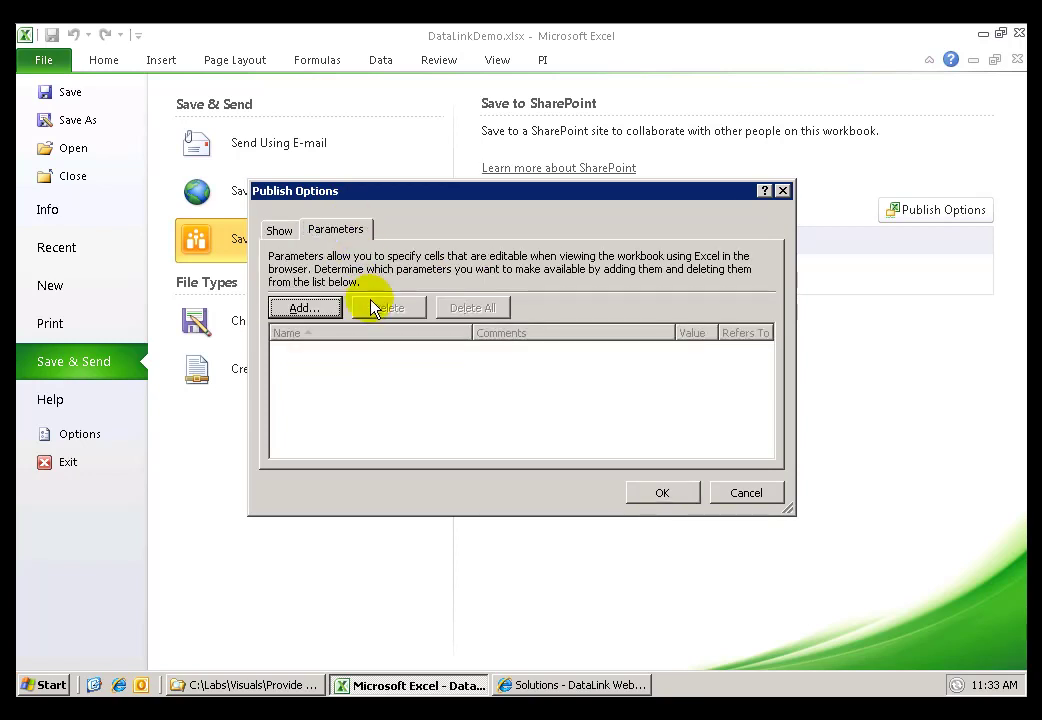
click(315, 313)
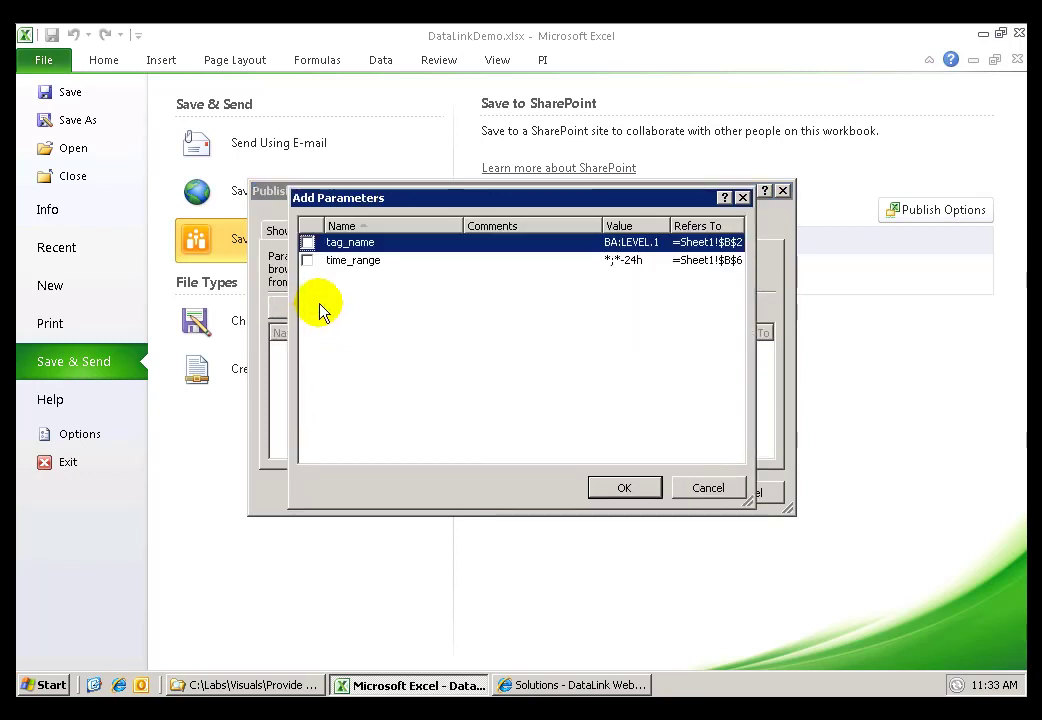
click(309, 243)
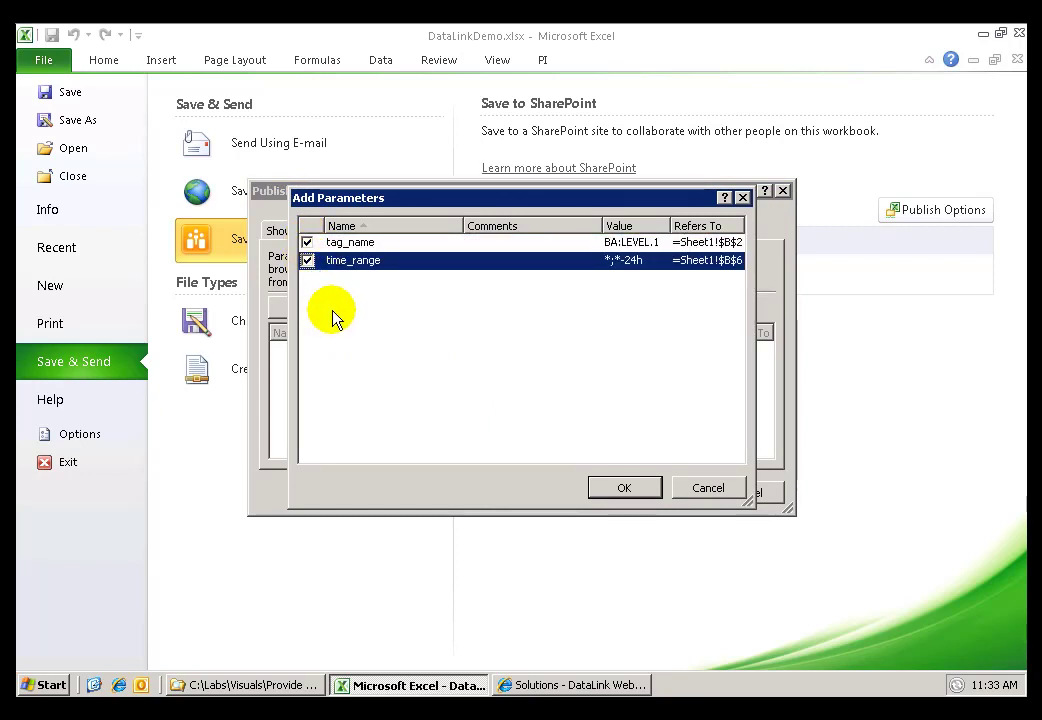
click(622, 489)
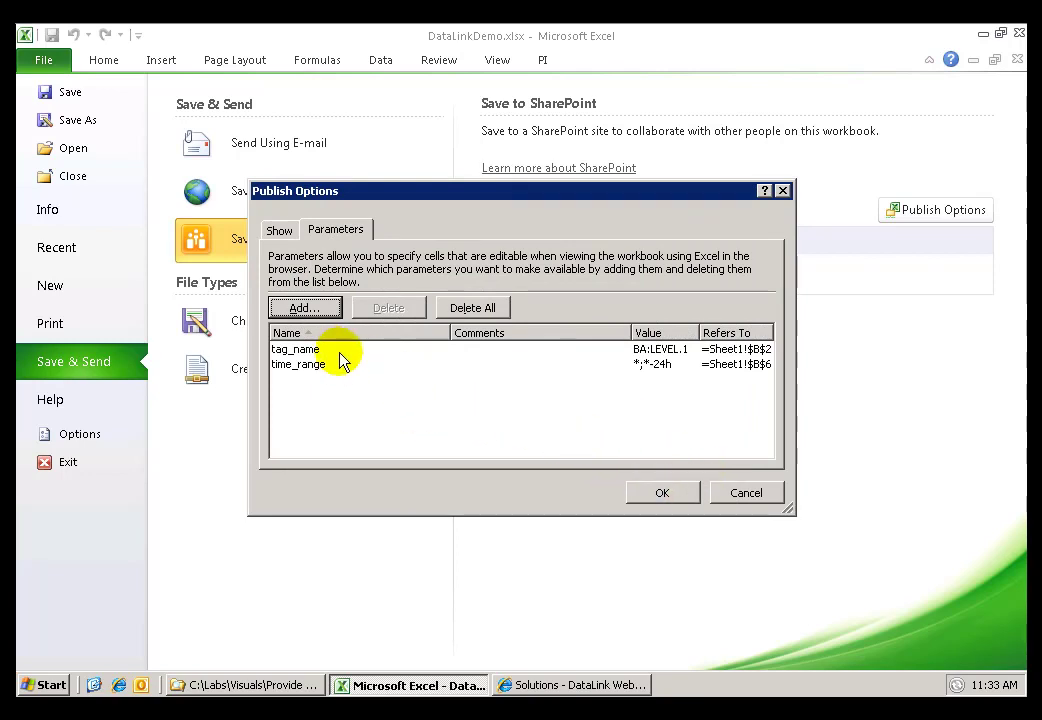
click(280, 231)
click(647, 494)
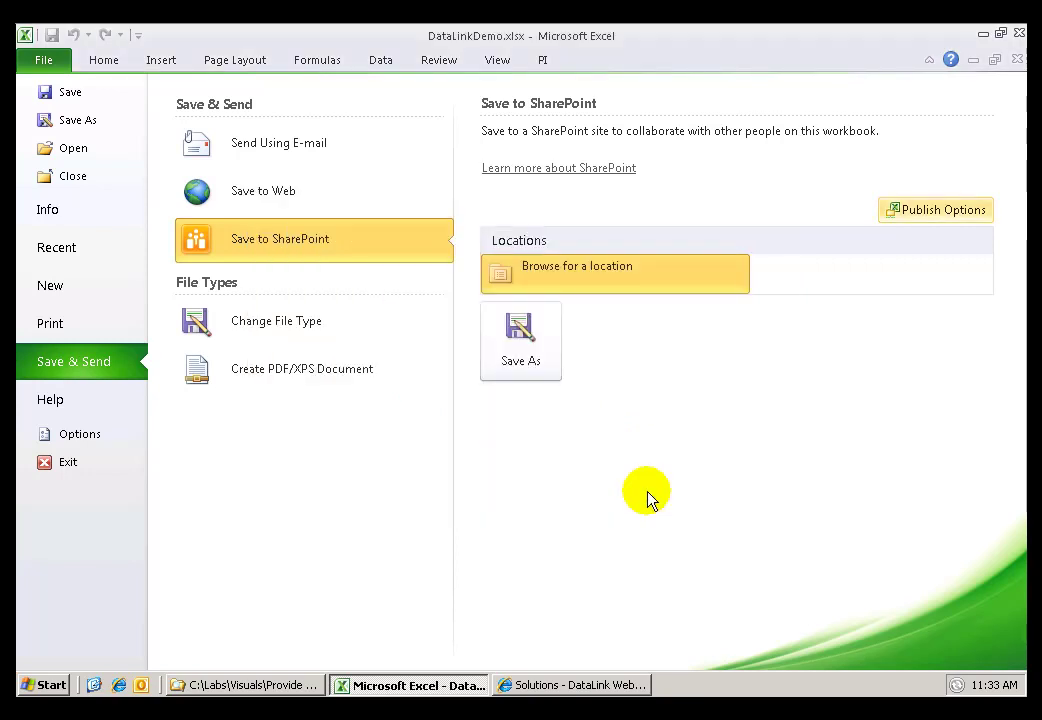
Start a Save As for the workbook, then switch to the SharePoint page in Internet Explorer.
click(520, 345)
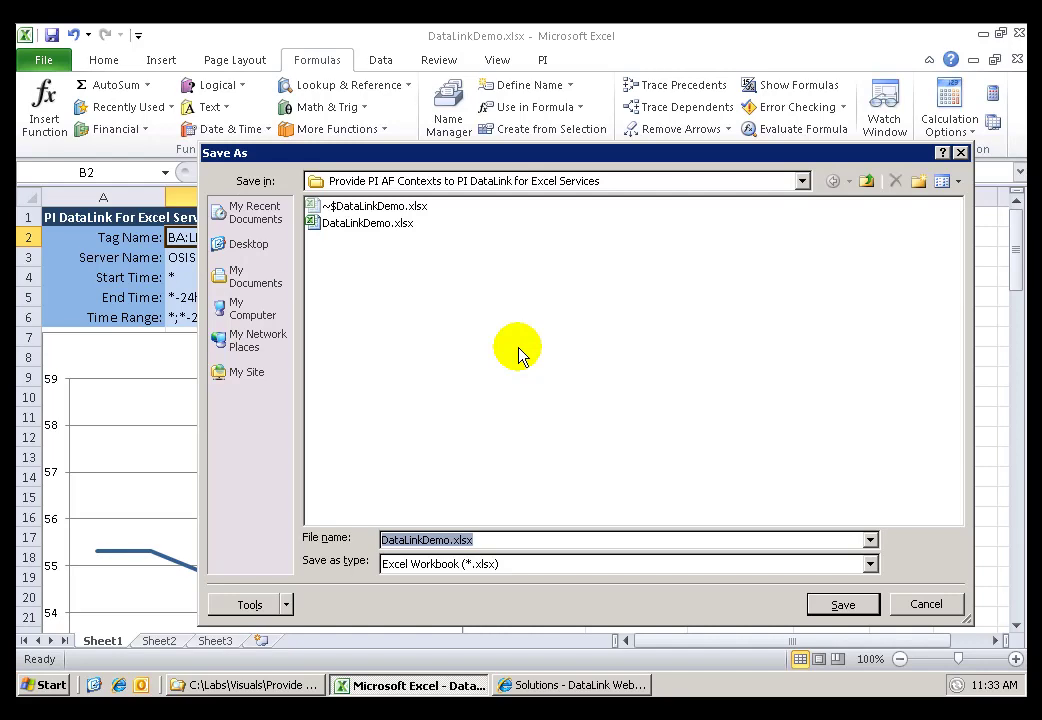
click(540, 685)
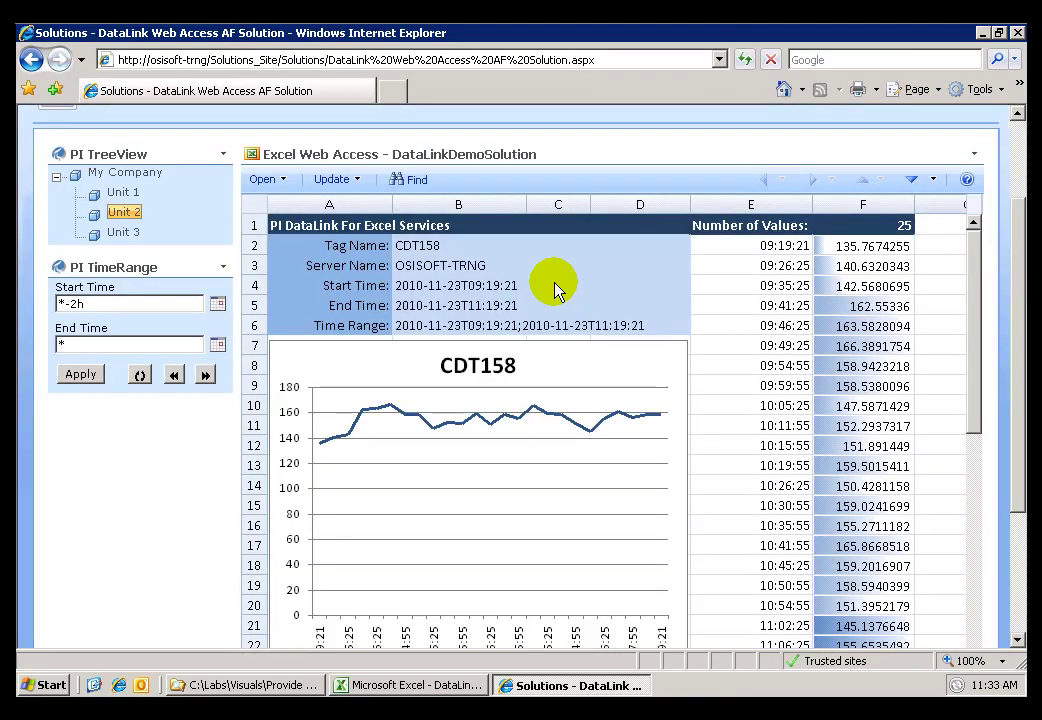
Go to the Labs Site and open its Shared Documents library.
click(1014, 149)
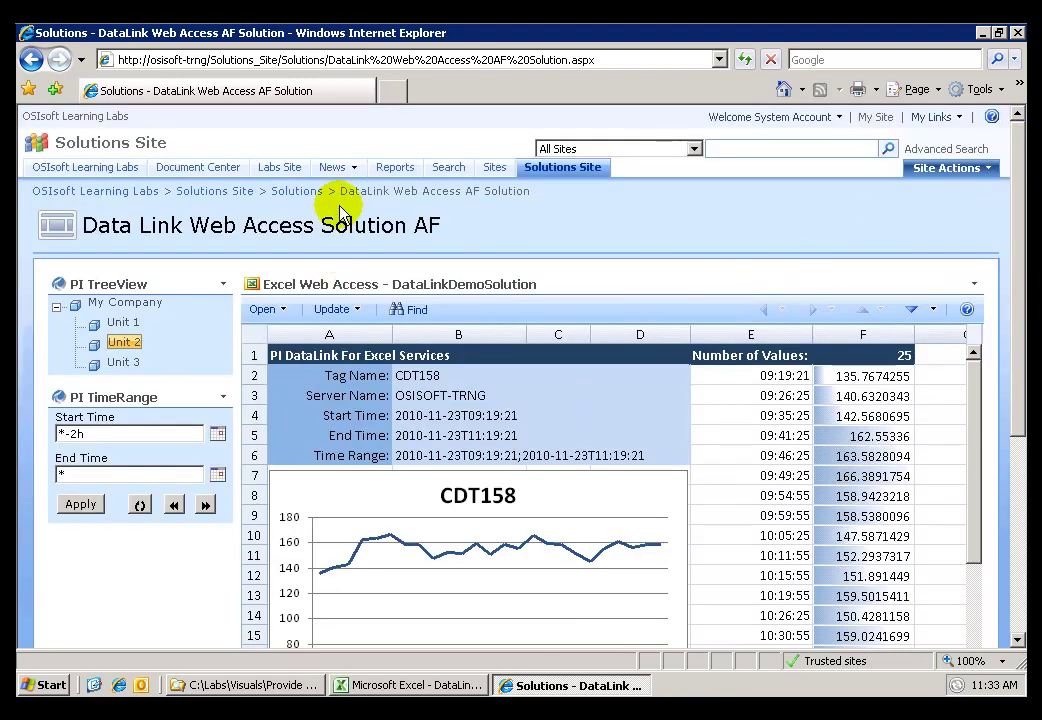
click(290, 172)
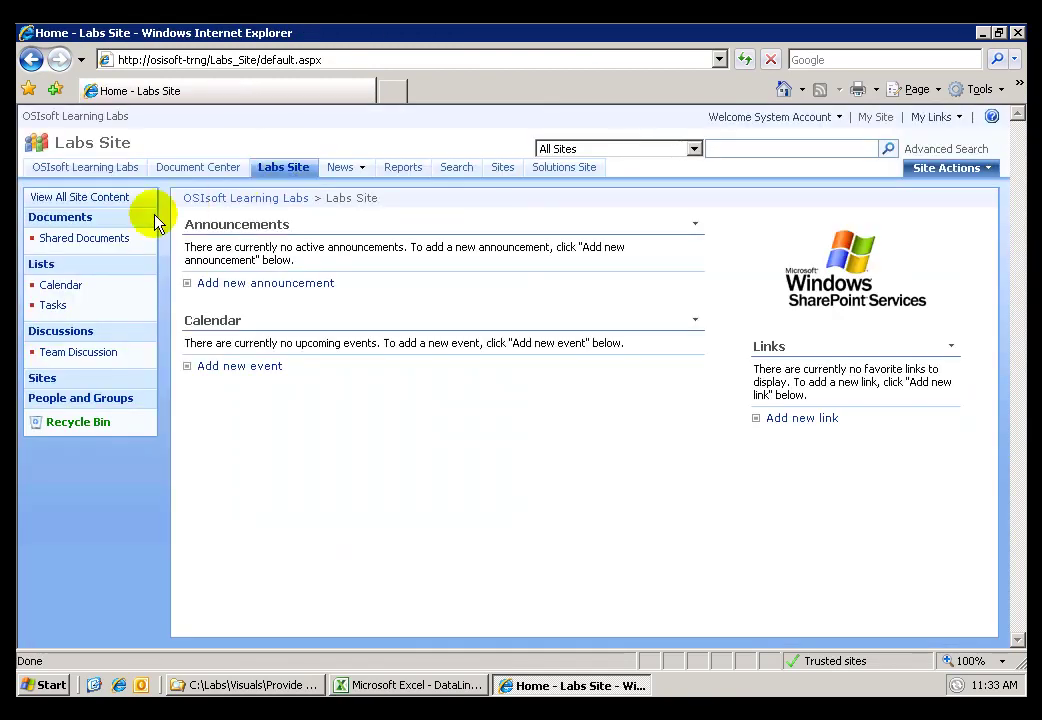
click(90, 239)
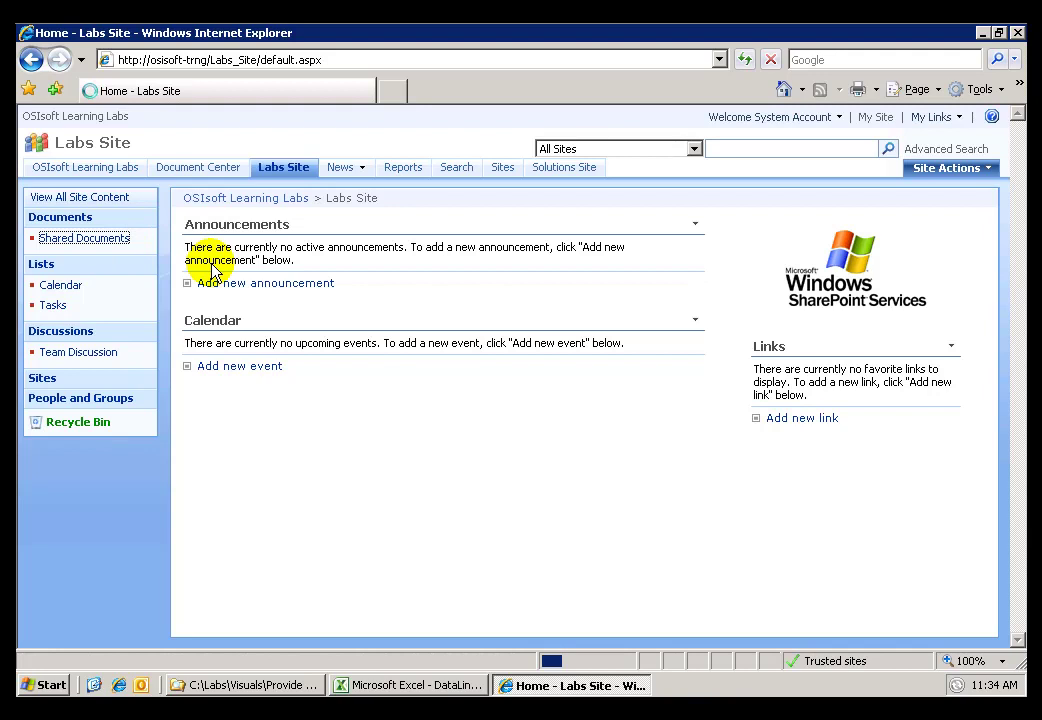
click(108, 244)
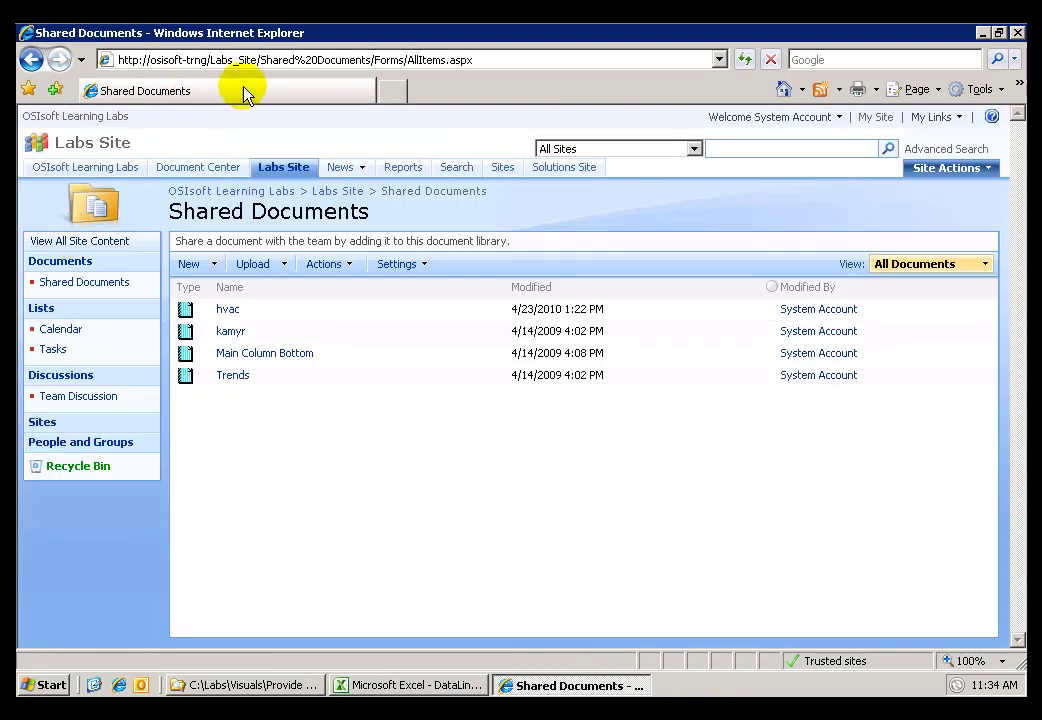
Copy the Shared Documents library URL and return to Excel's Save As file name box.
click(365, 60)
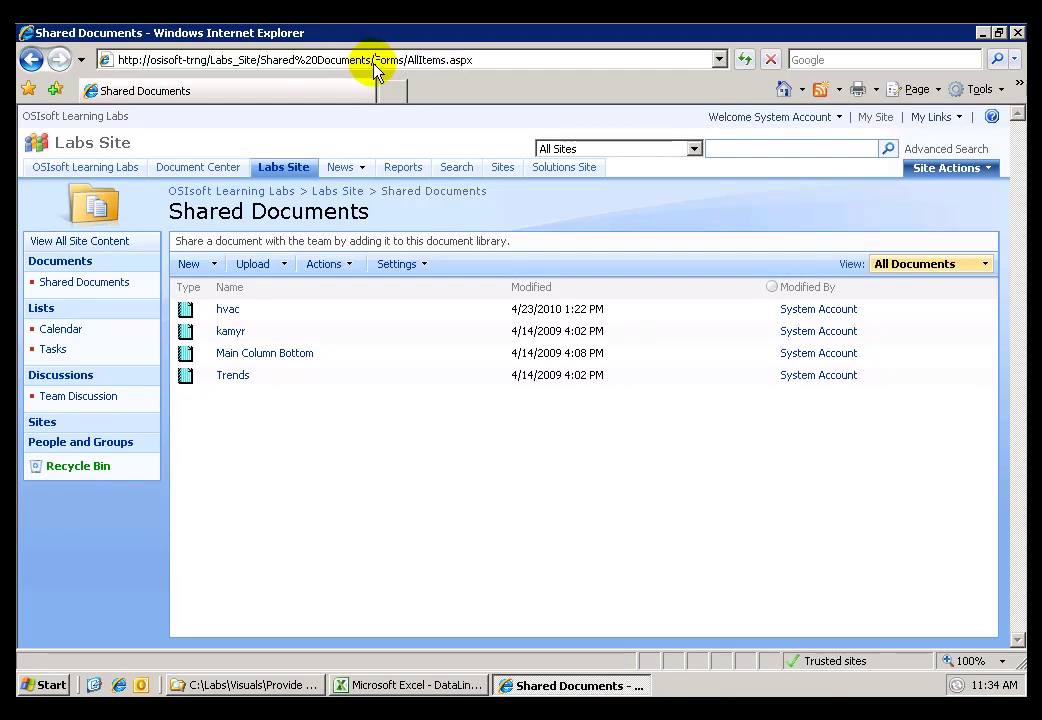
drag(373, 60, 80, 66)
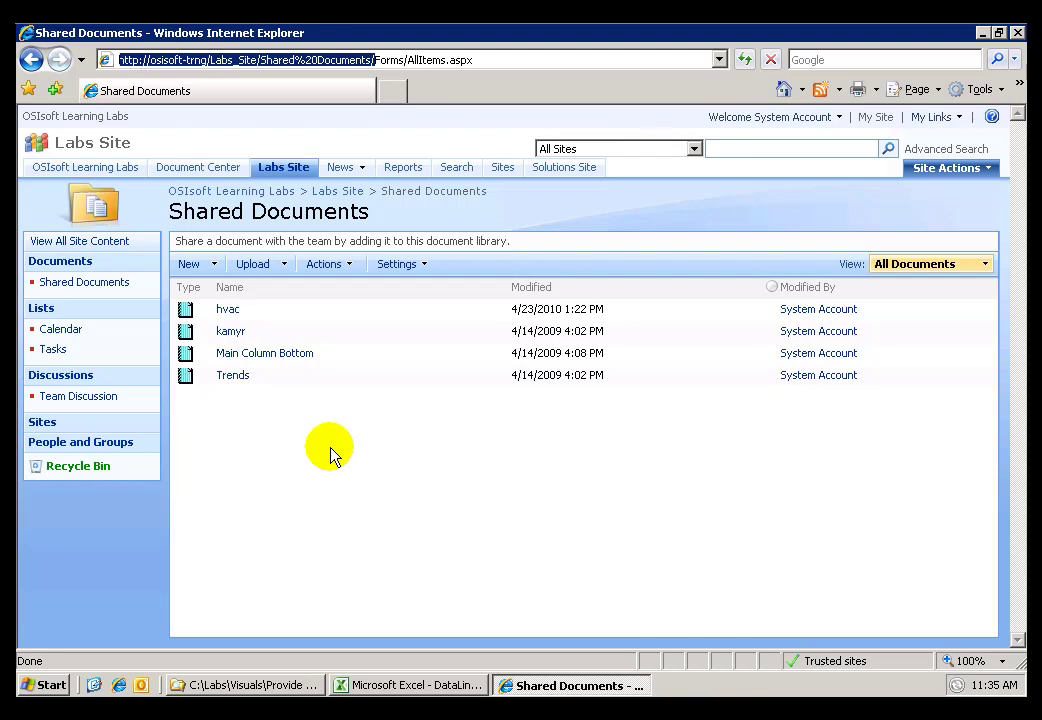
click(400, 685)
click(381, 540)
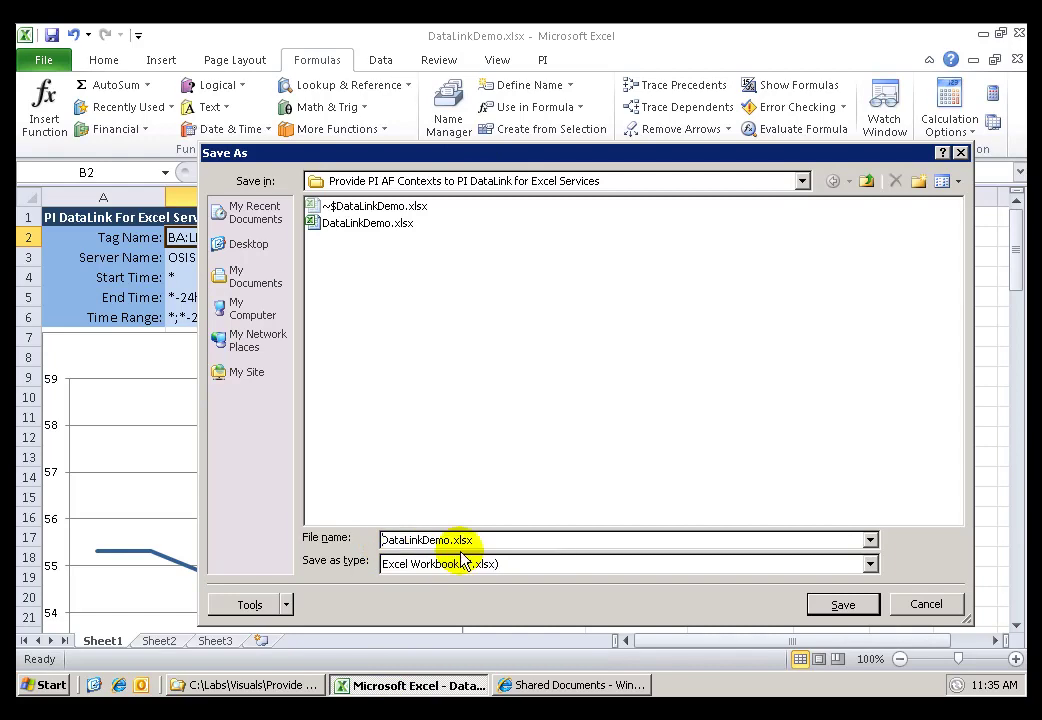
Paste the library URL before DataLinkDemo.xlsx and save it to Shared Documents.
text(http://osisoft-trng/Labs_Site/Shared%20Documents/)
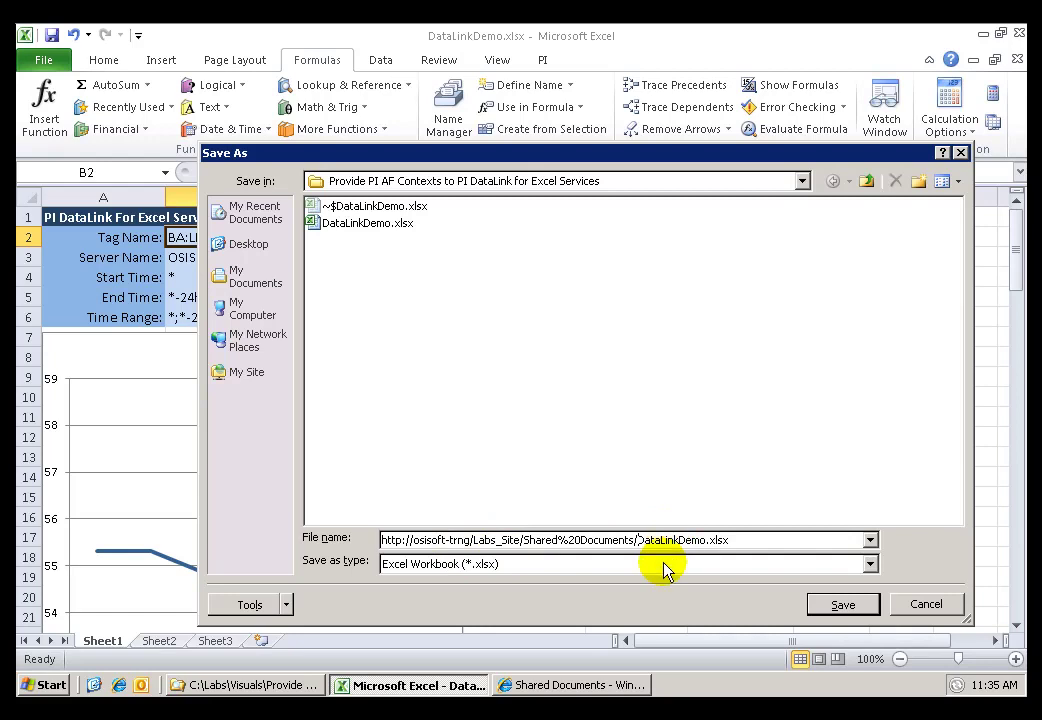
click(836, 610)
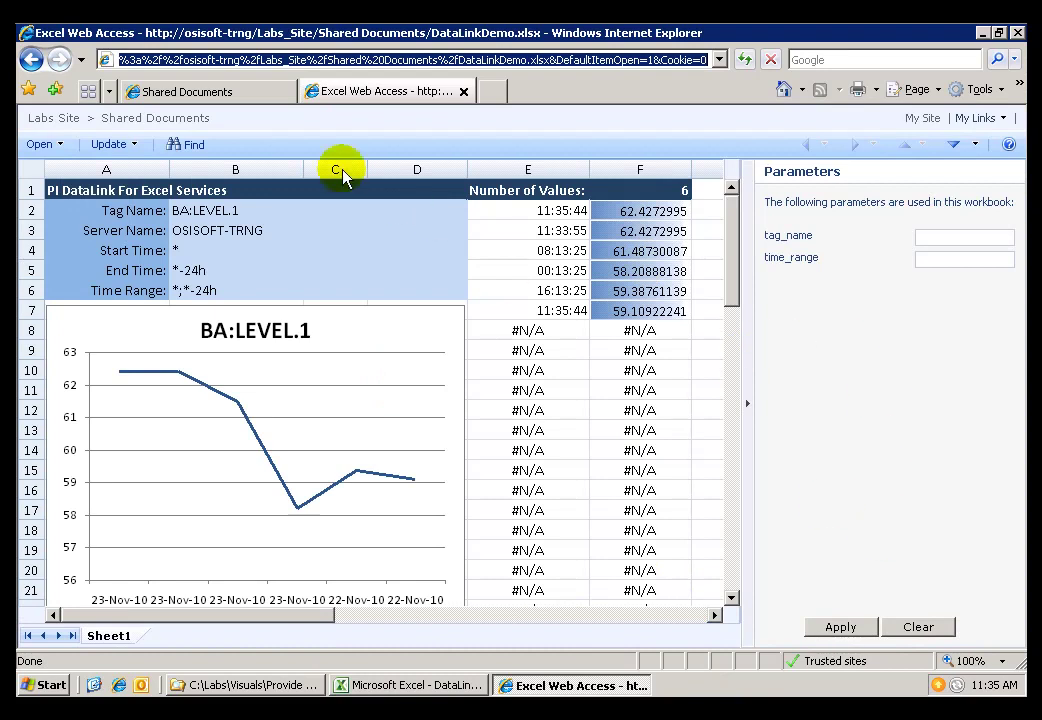
Reload the SharePoint Shared Documents page so the new DataLinkDemo workbook shows up.
click(210, 94)
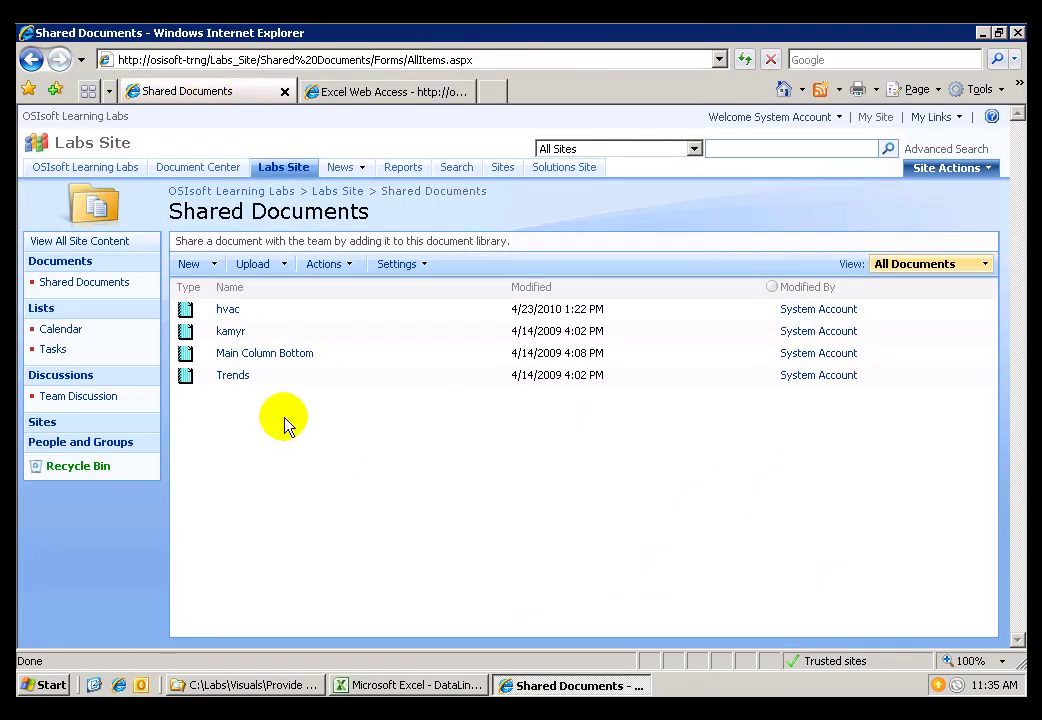
click(746, 62)
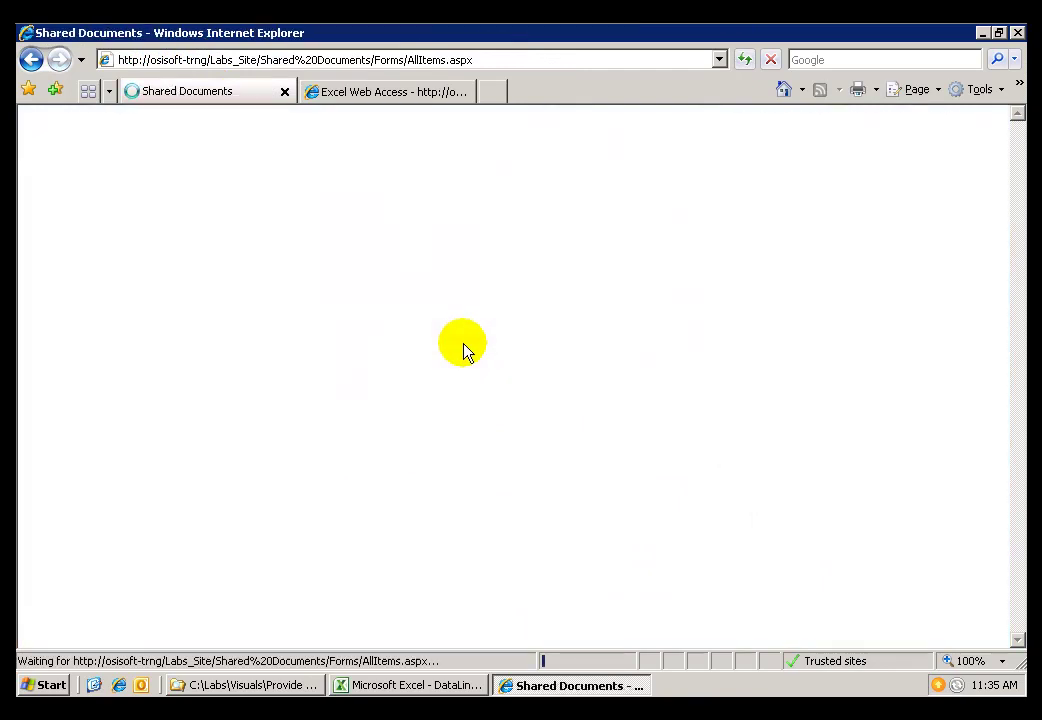